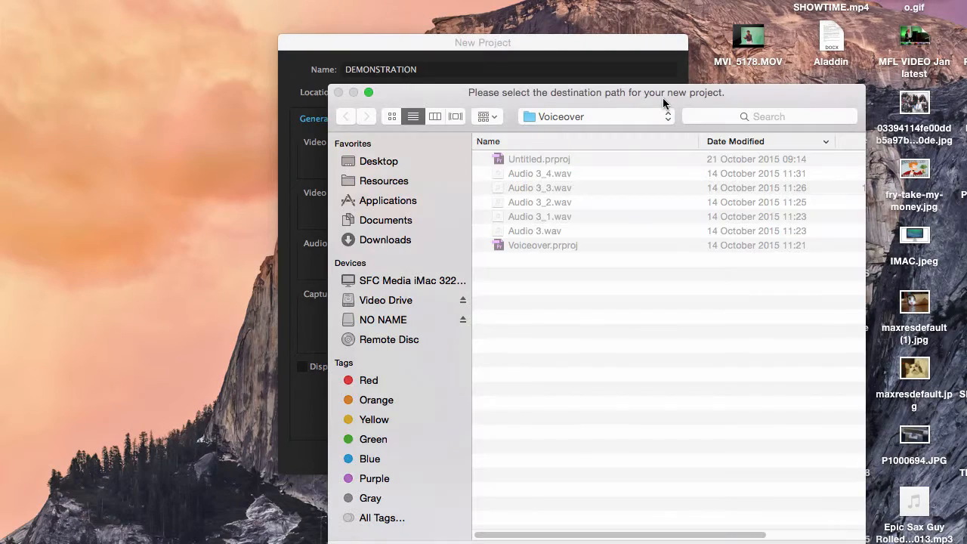
Step: Set the new project's location to Video Drive and create the DEMONSTRATION project
left_click(408, 302)
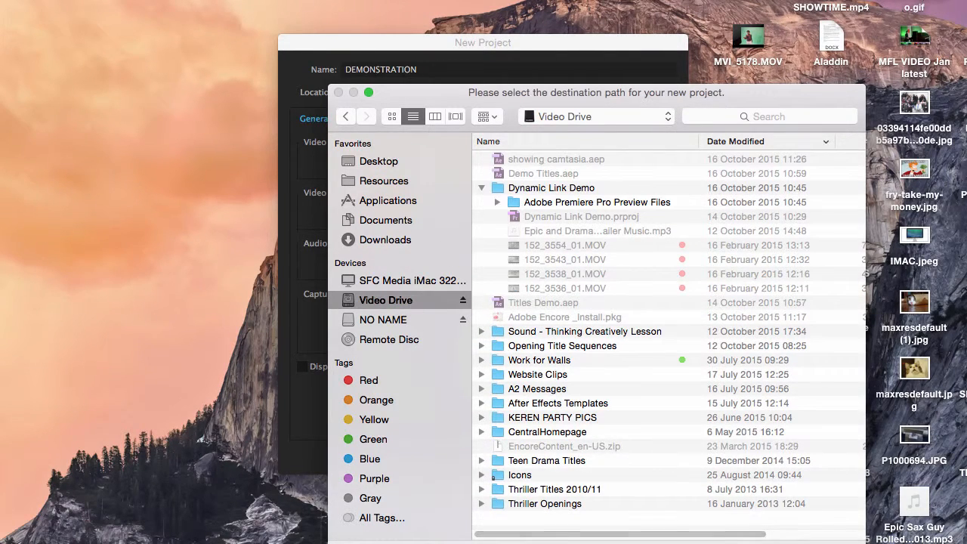
left_click(824, 543)
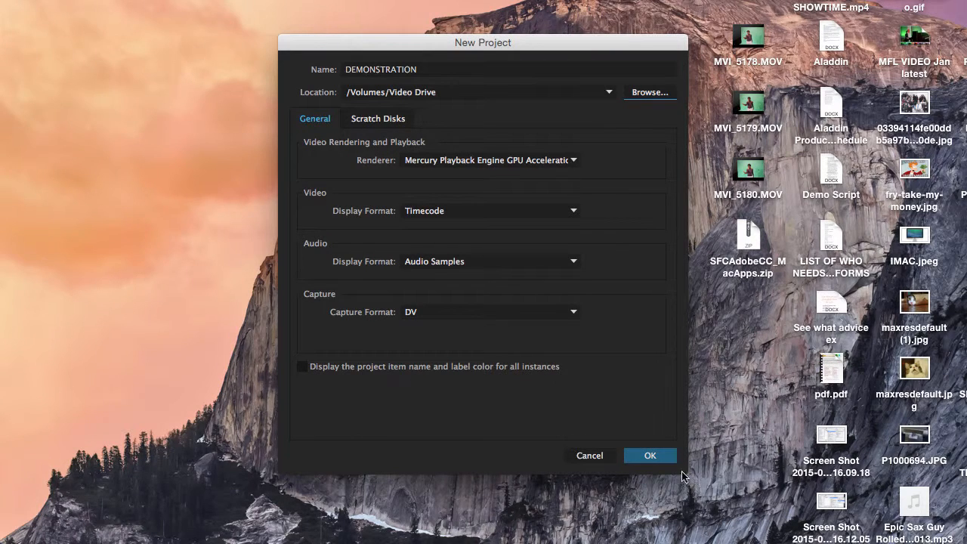
left_click(663, 463)
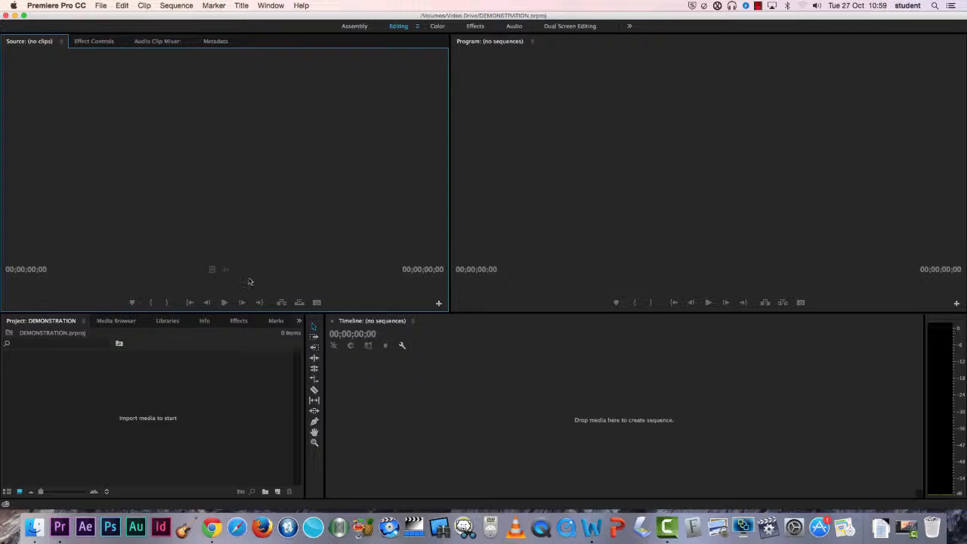
Step: Browse the Media Browser, Effects and Project panels in the lower-left panel group
left_click(116, 322)
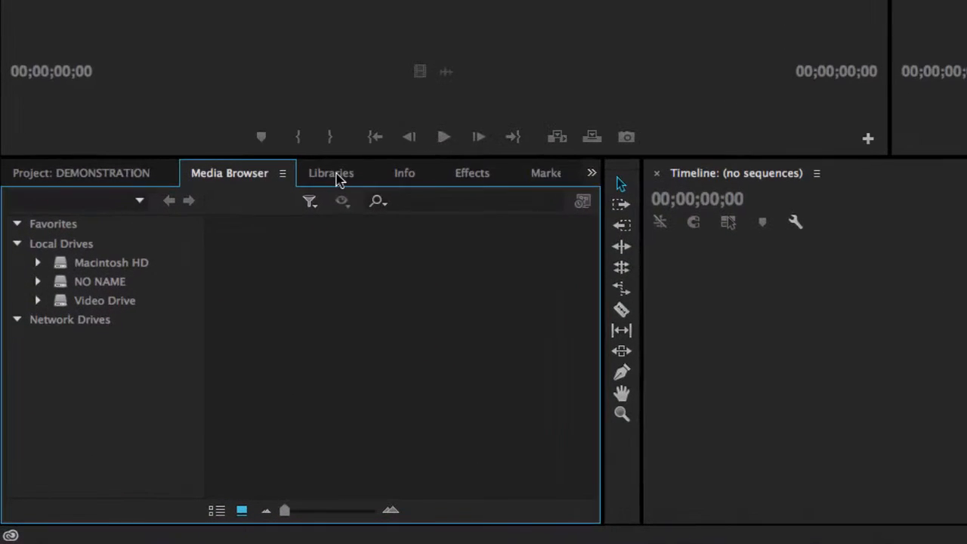
left_click(473, 178)
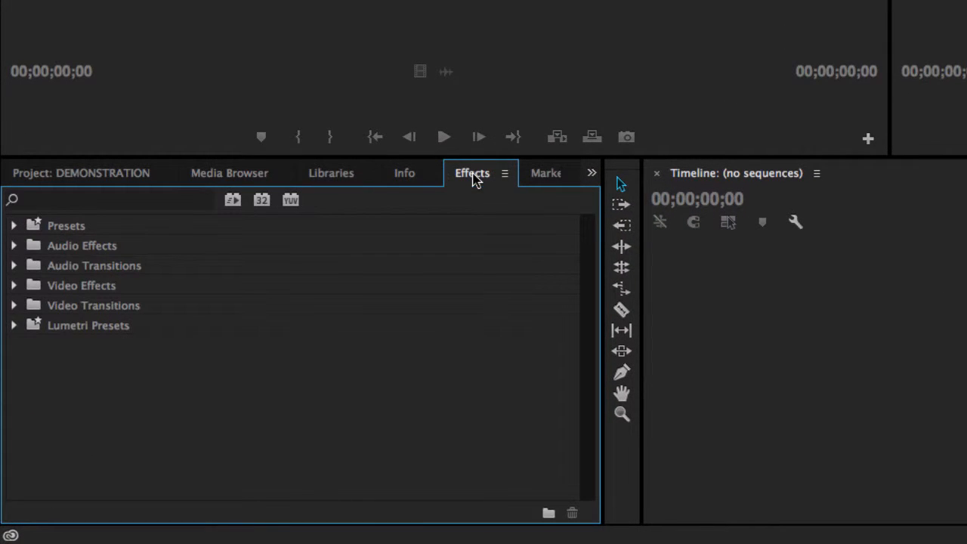
left_click(116, 178)
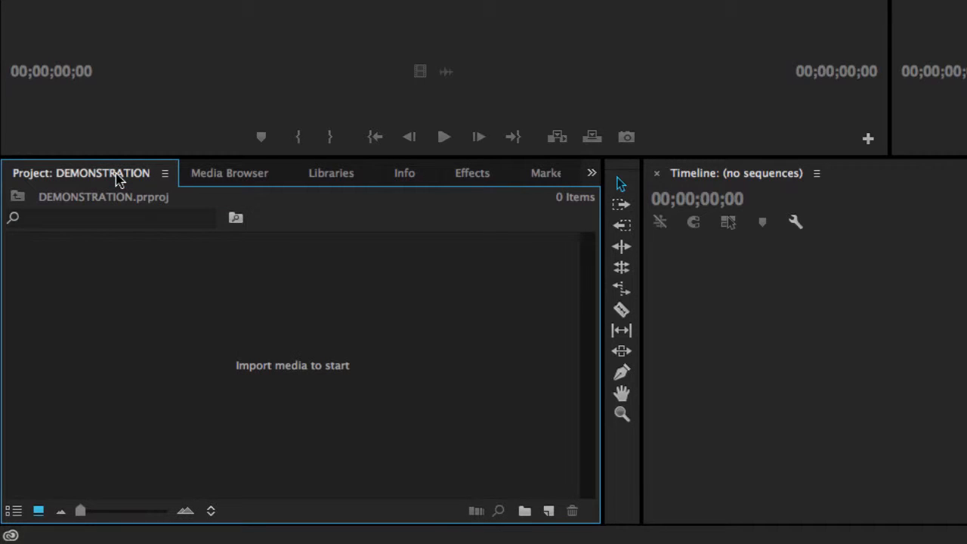
Step: Swap the Project and Timeline panels between the two lower panel groups
left_click_drag(105, 177, 522, 407)
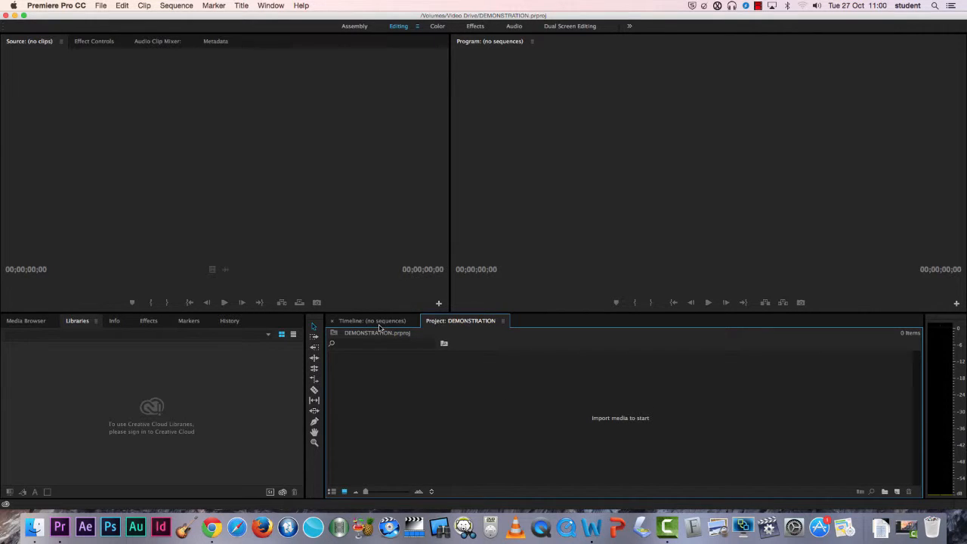
left_click(378, 321)
left_click(451, 322)
left_click_drag(457, 325, 571, 324)
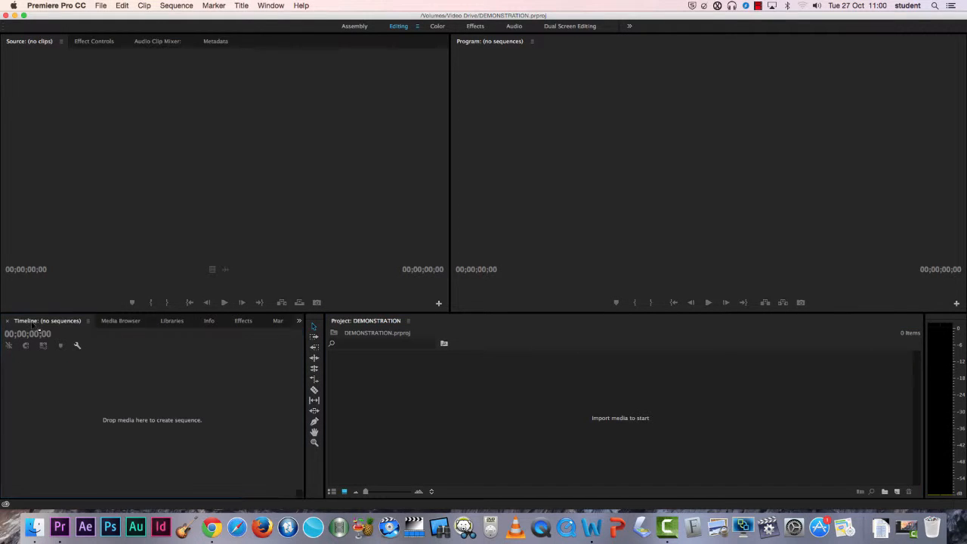
Step: Dock the Timeline above the Project panel, then regroup both as tabs in the lower-right frame
left_click_drag(33, 325, 913, 345)
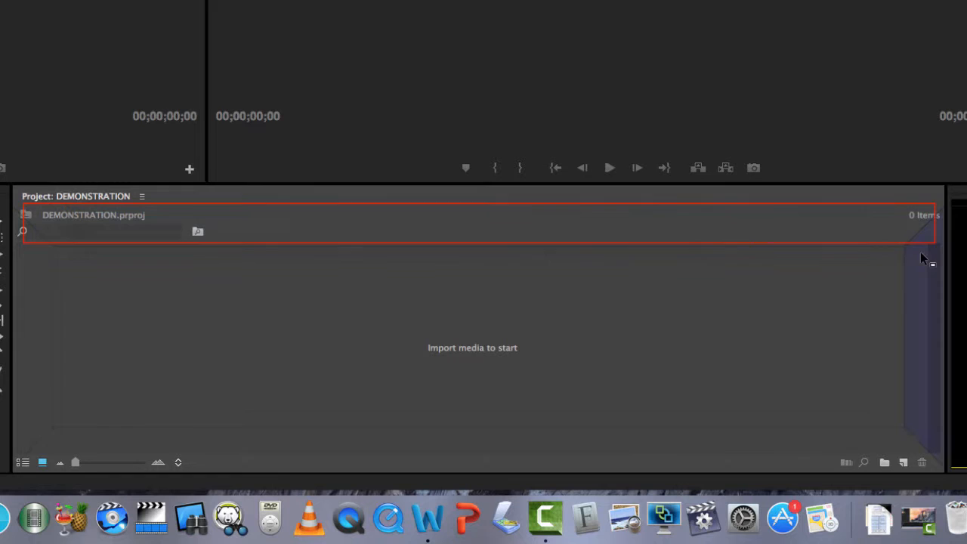
left_click_drag(921, 258, 309, 235)
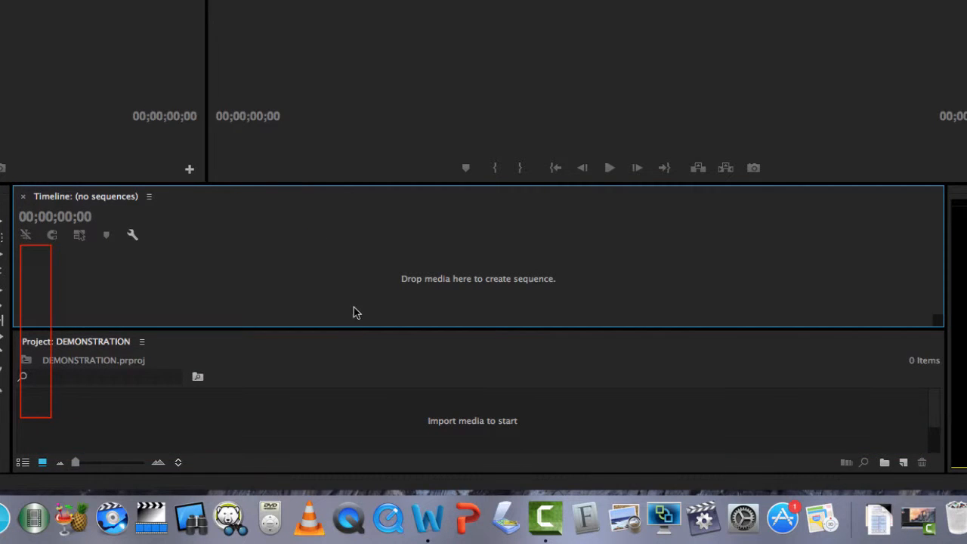
left_click_drag(359, 328, 382, 326)
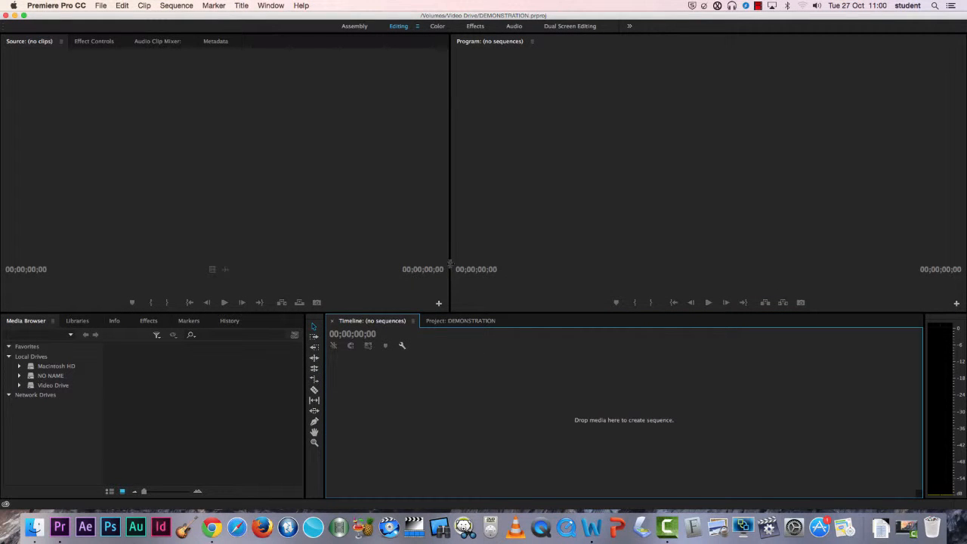
Step: Resize the split between the Source and Program monitors and the height of the lower panels
left_click_drag(449, 257, 244, 269)
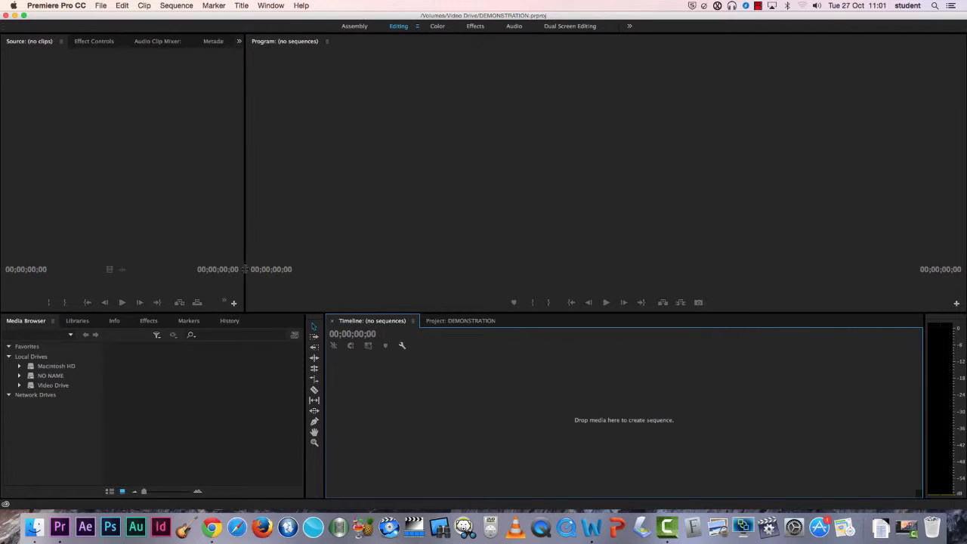
left_click_drag(327, 311, 339, 335)
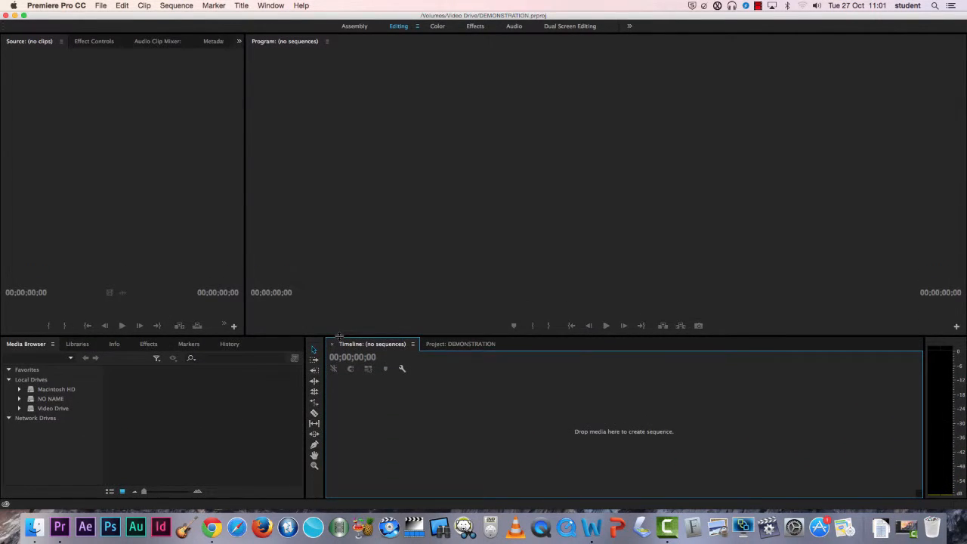
left_click_drag(245, 180, 439, 194)
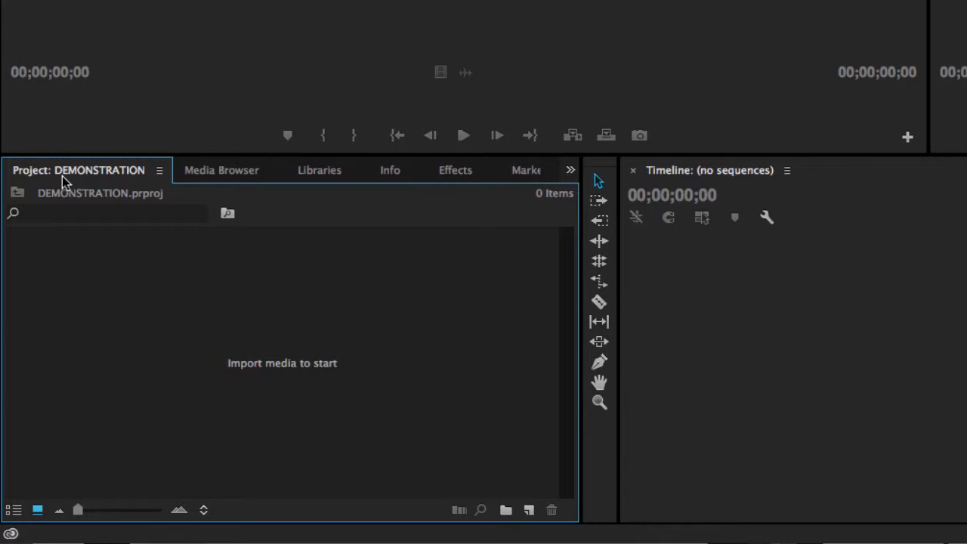
Step: Import all the clips from the Premiere Demo Screencast folder on Video Drive into the project
left_click(123, 7)
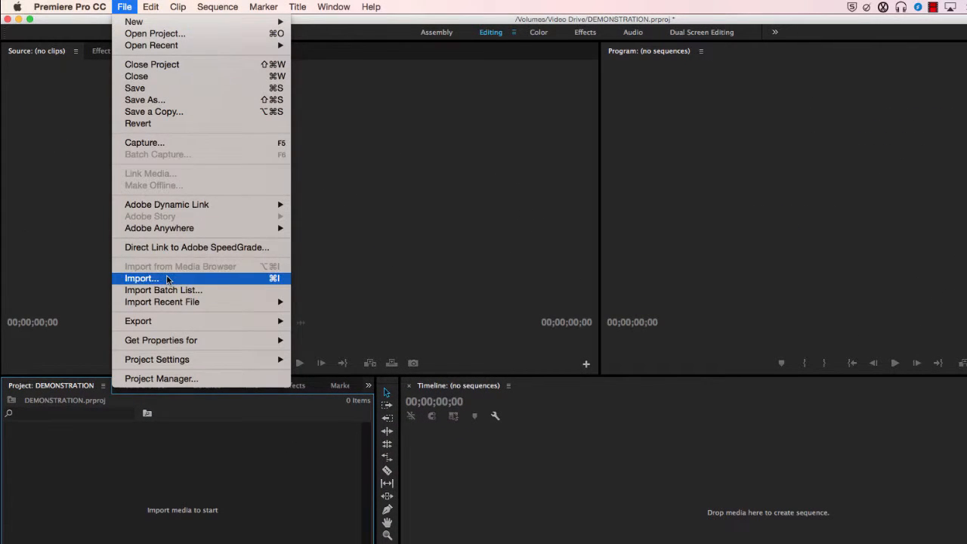
left_click(142, 278)
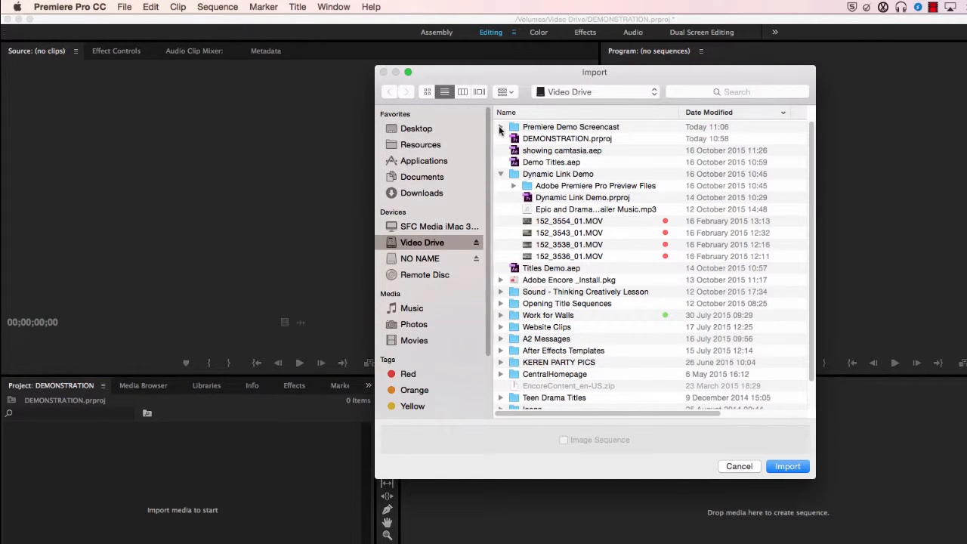
left_click(499, 127)
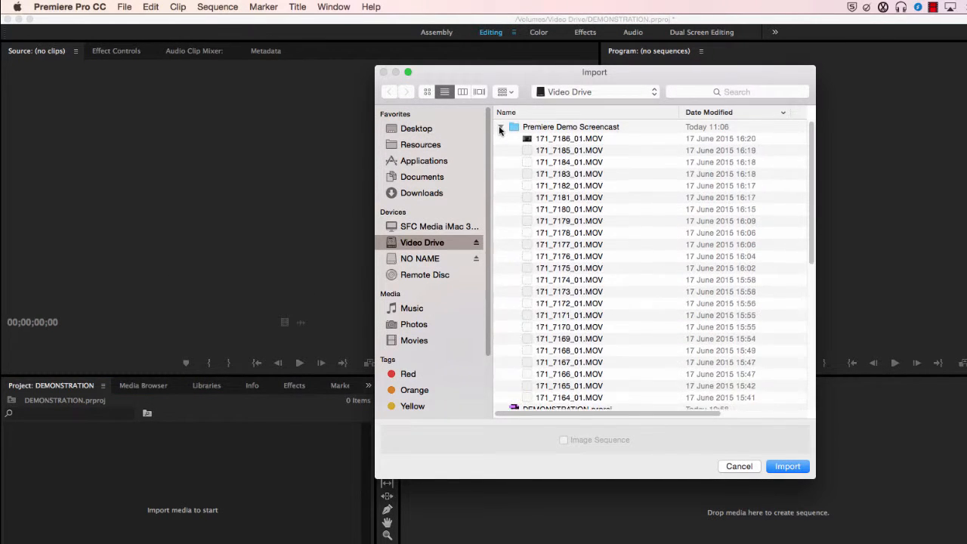
left_click(554, 140)
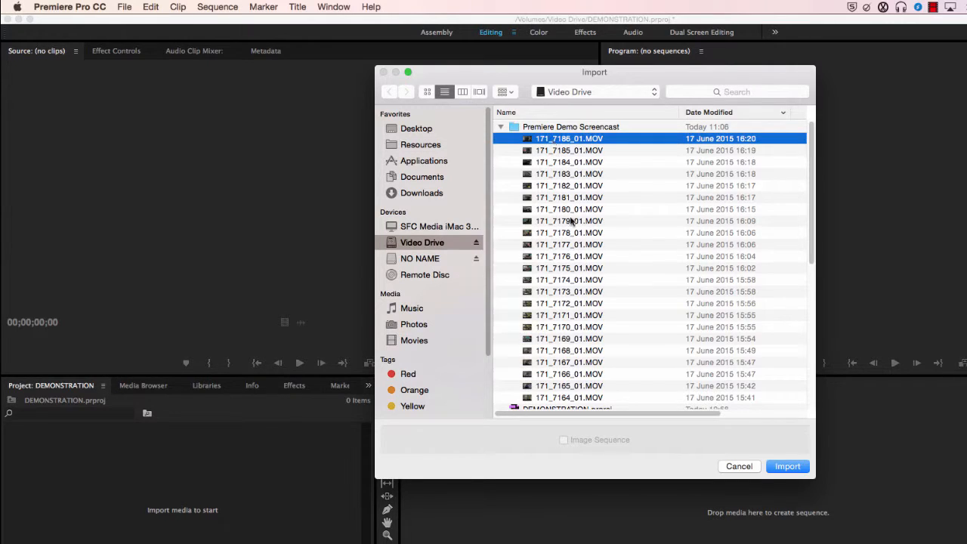
left_click(590, 398, "shift")
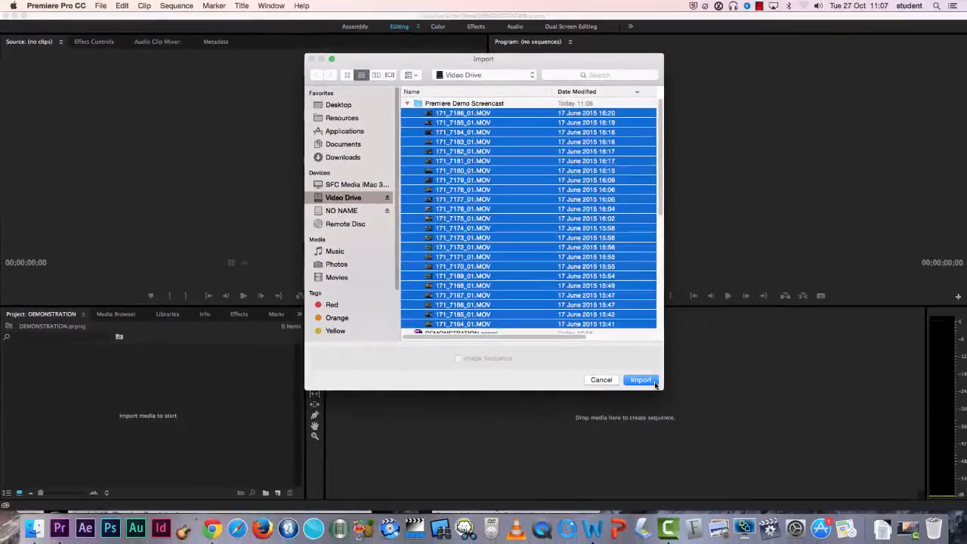
left_click(790, 467)
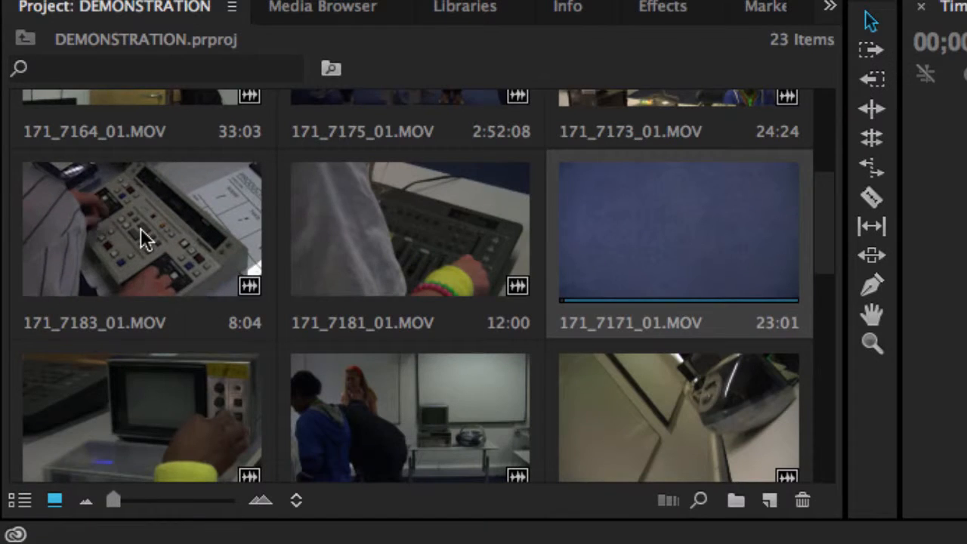
Step: Open clip 171_7183_01.MOV in the Source Monitor, play it, and mark In and Out points
double_click(146, 239)
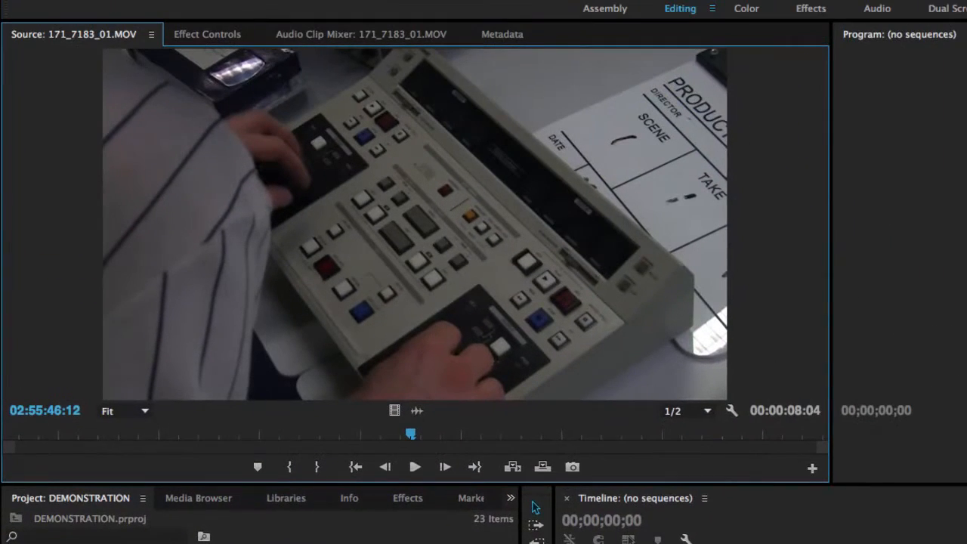
left_click_drag(409, 433, 166, 441)
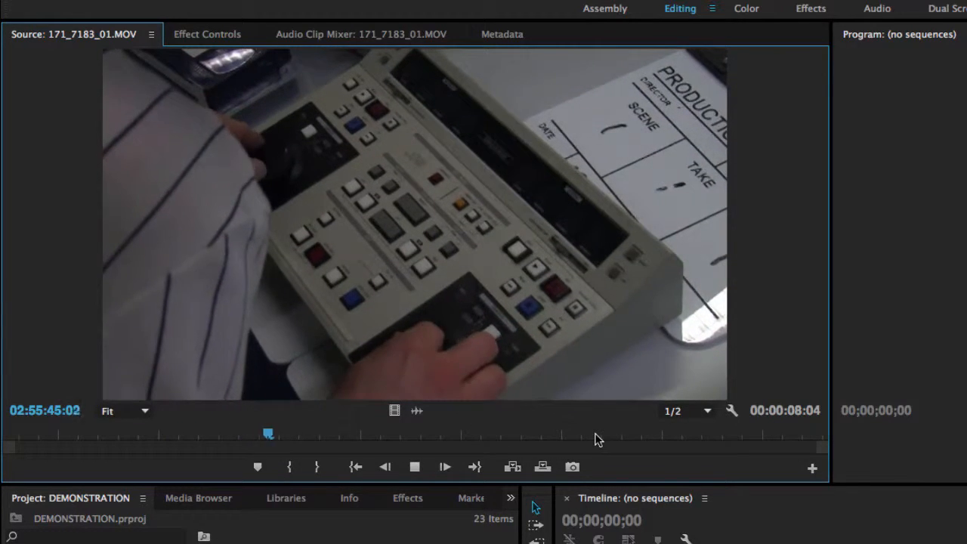
key("space")
left_click_drag(344, 433, 622, 434)
key("i")
key("o")
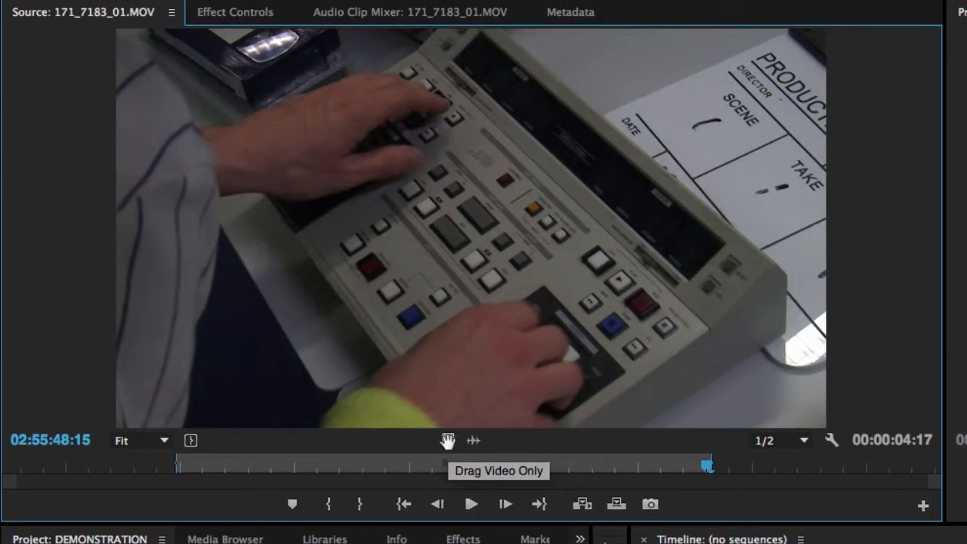
Step: Switch the Source Monitor to the audio waveform, scrub through it, and return to the video view
left_click(471, 443)
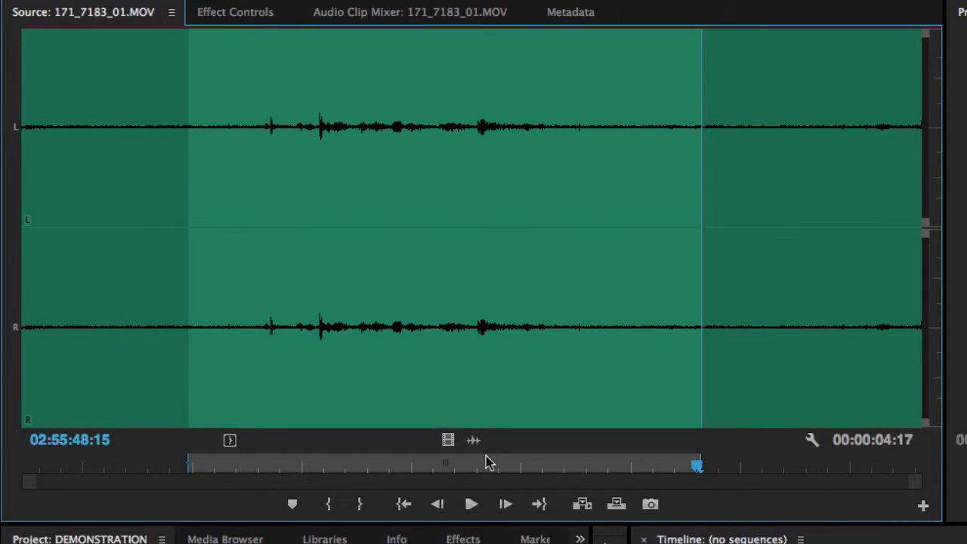
left_click_drag(475, 466, 308, 475)
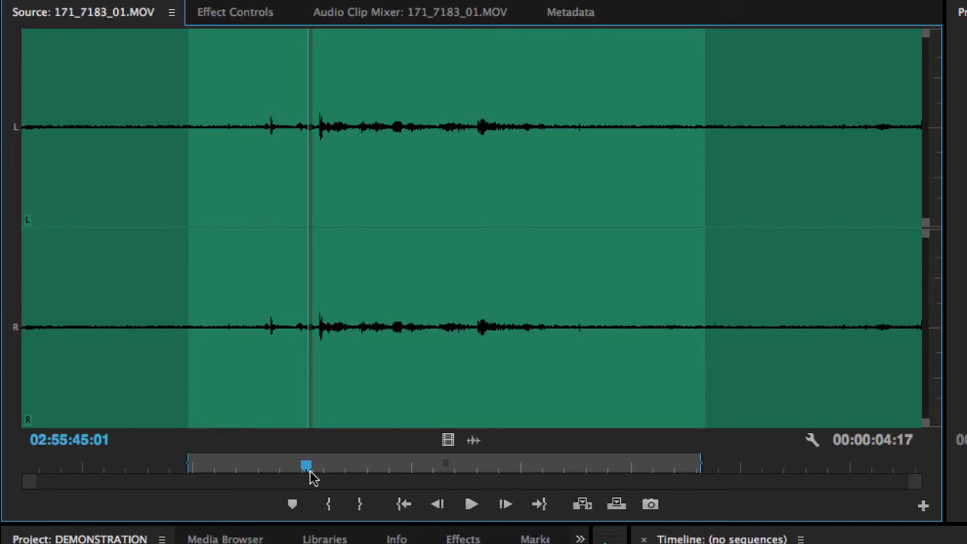
left_click(447, 440)
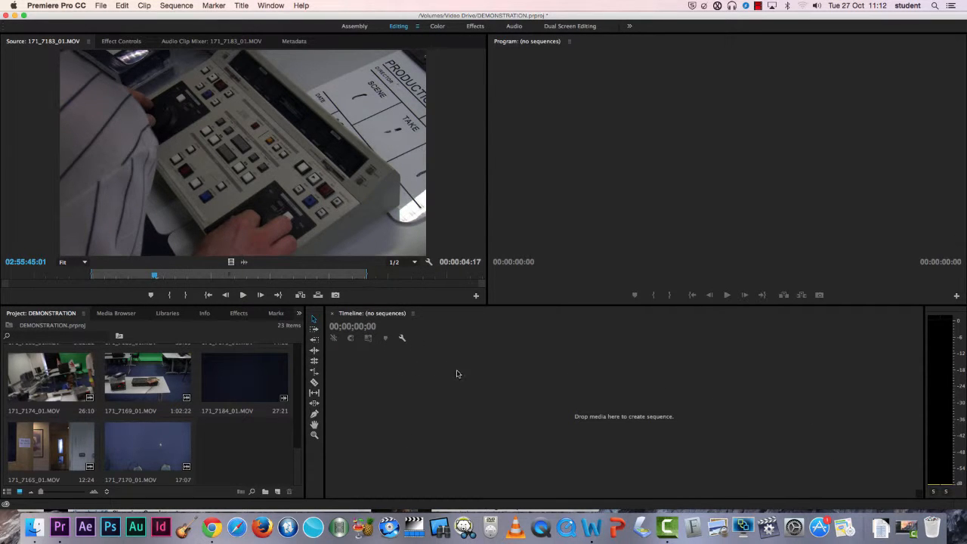
Step: Add the marked source clip to the empty Timeline to create a new sequence
left_click(336, 226)
left_click_drag(503, 424, 503, 424)
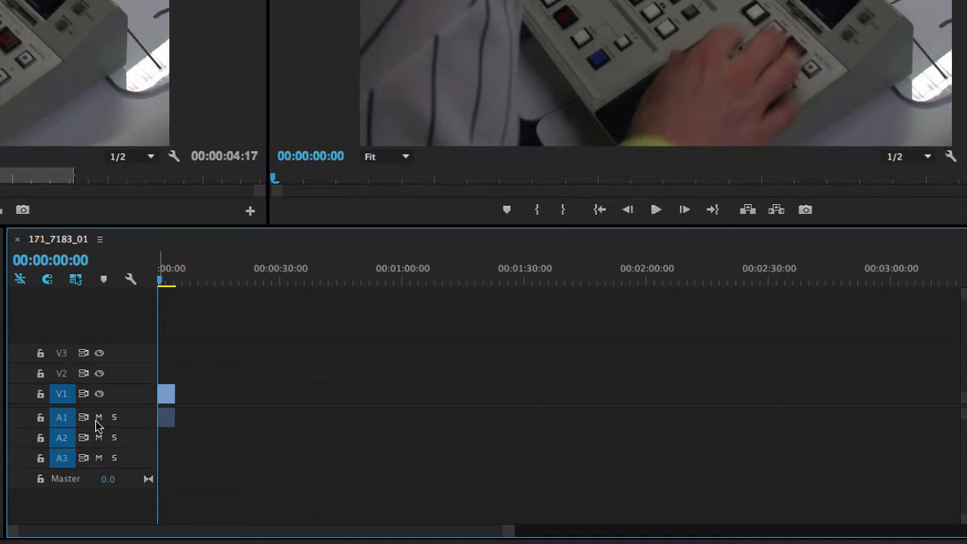
Step: Toggle mute on audio track A1 and output on video track V1 off and back on
left_click(98, 418)
left_click(98, 418)
left_click(99, 394)
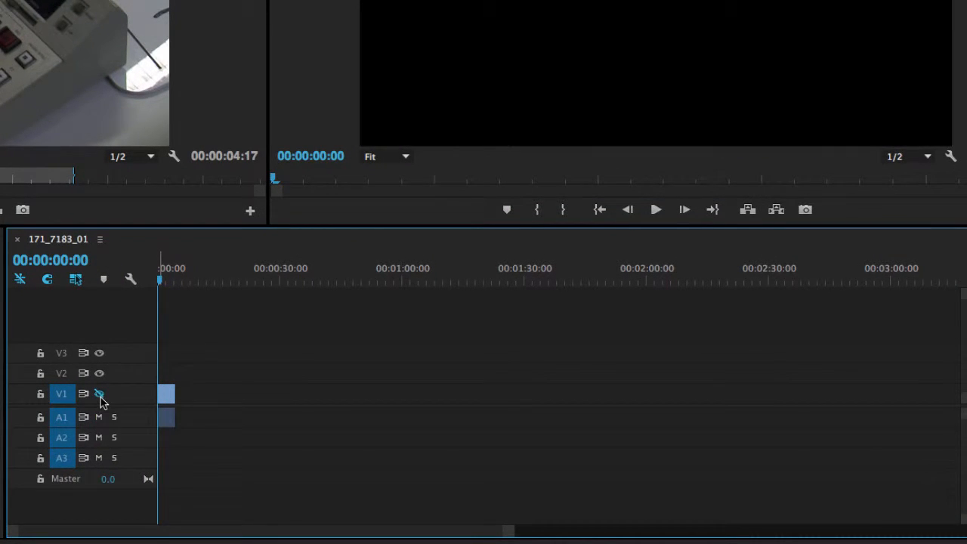
left_click(99, 394)
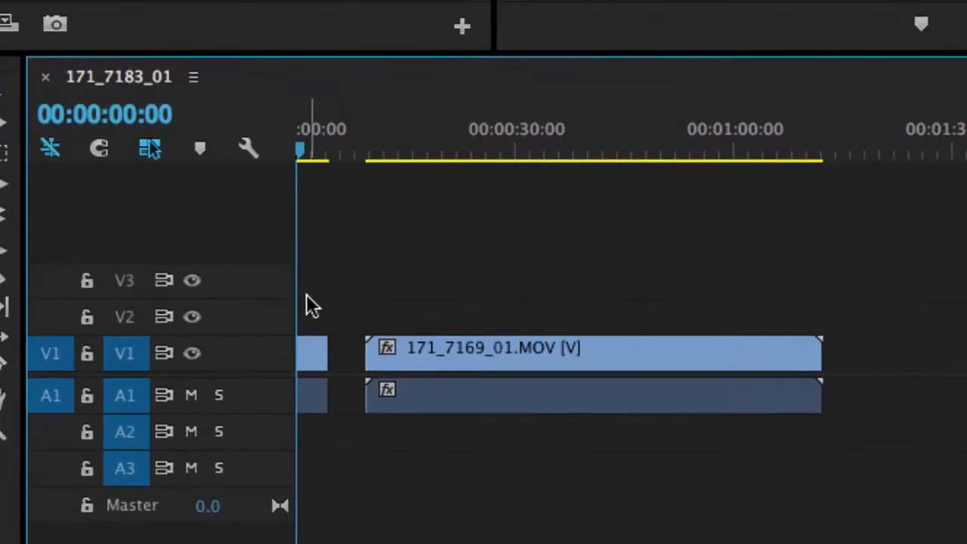
Step: Move clip 171_7169_01.MOV left so it sits directly after the first clip in the sequence
left_click_drag(511, 358, 486, 372)
left_click(401, 255)
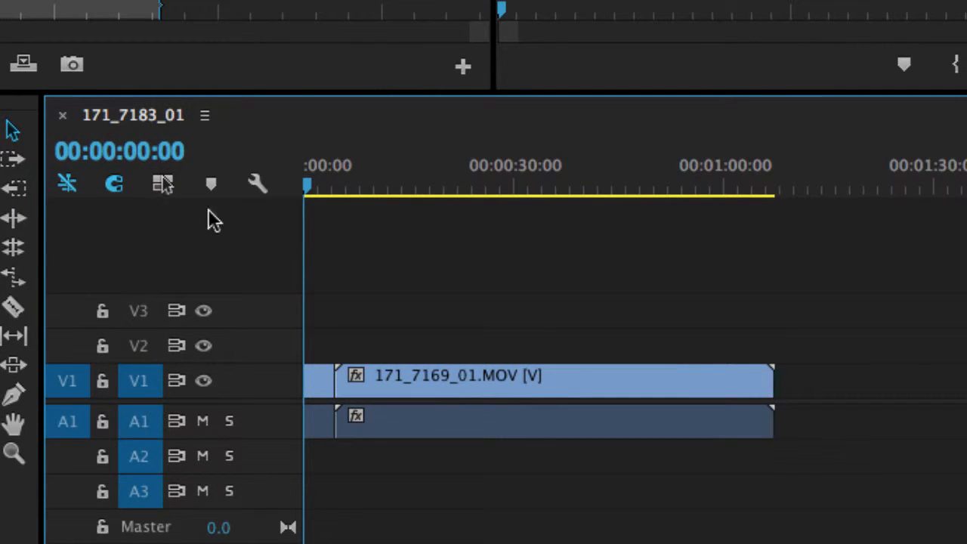
left_click(482, 370)
left_click(483, 421)
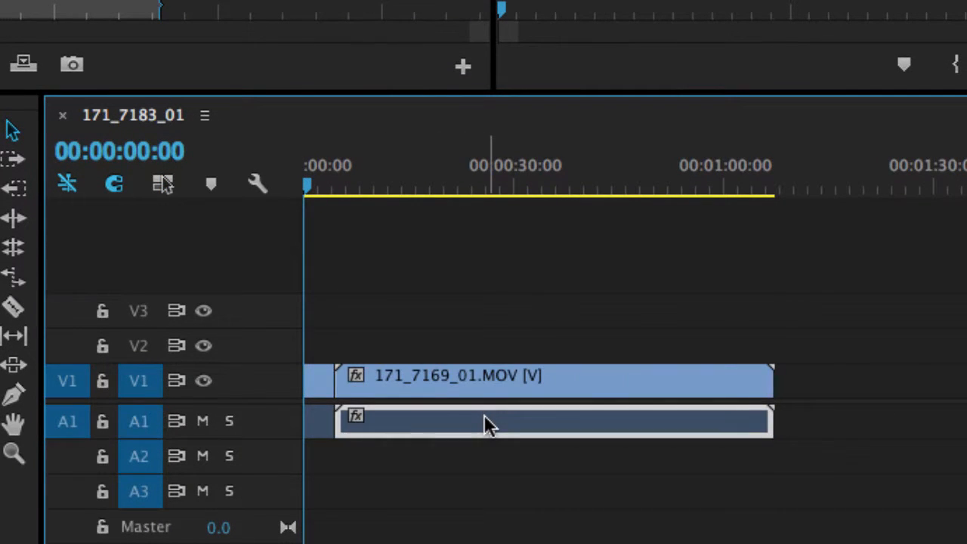
left_click(495, 390)
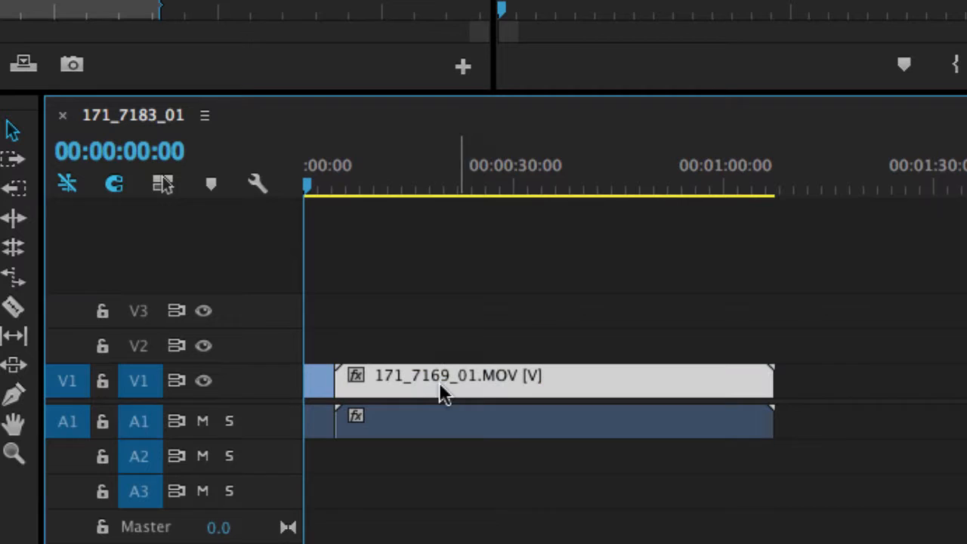
left_click(322, 376)
left_click(318, 420)
left_click(323, 386)
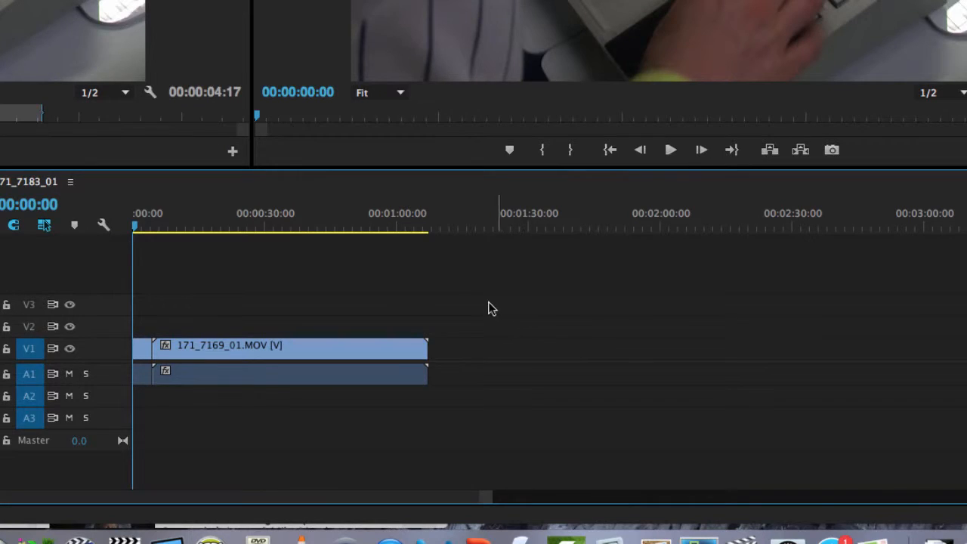
Step: Zoom the timeline in and out to examine the two clips
key("equal")
key("equal")
key("equal")
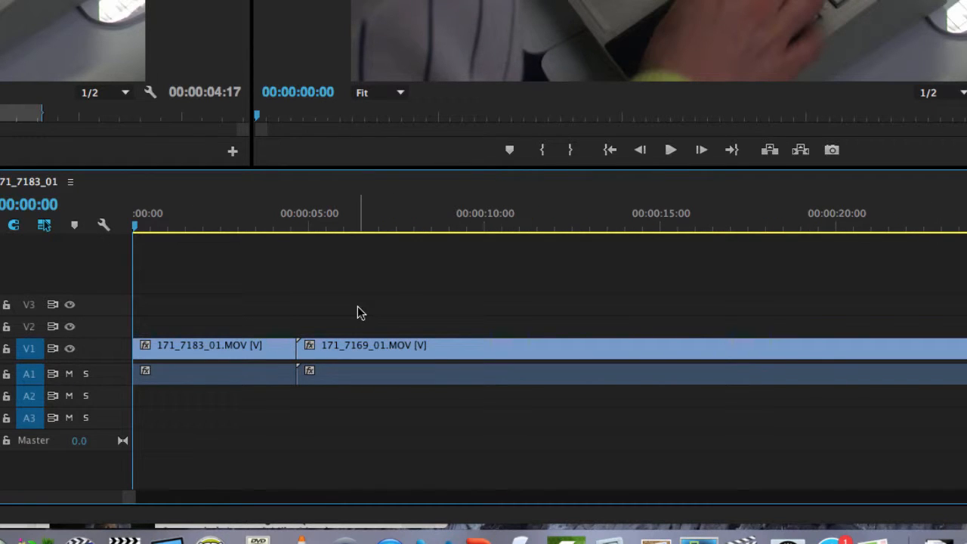
key("minus")
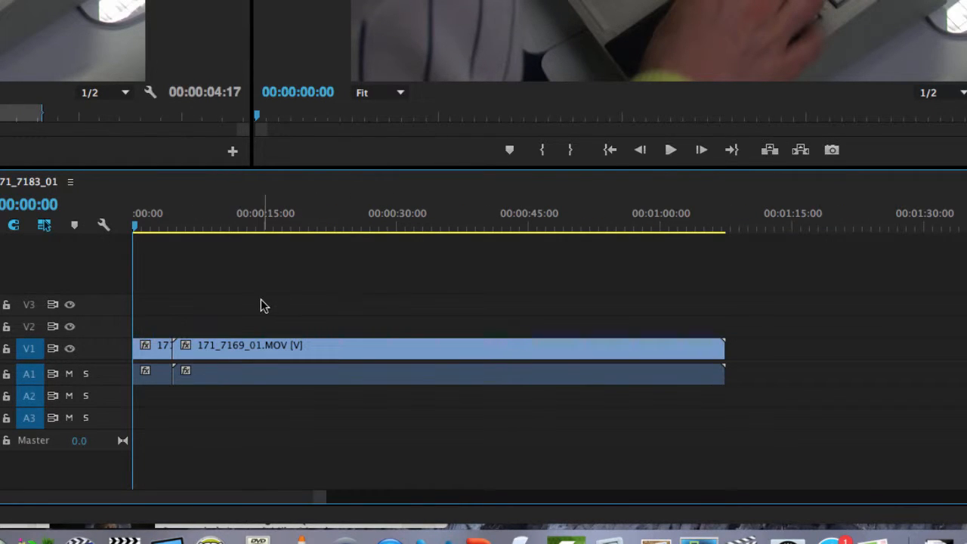
key("=")
key("minus")
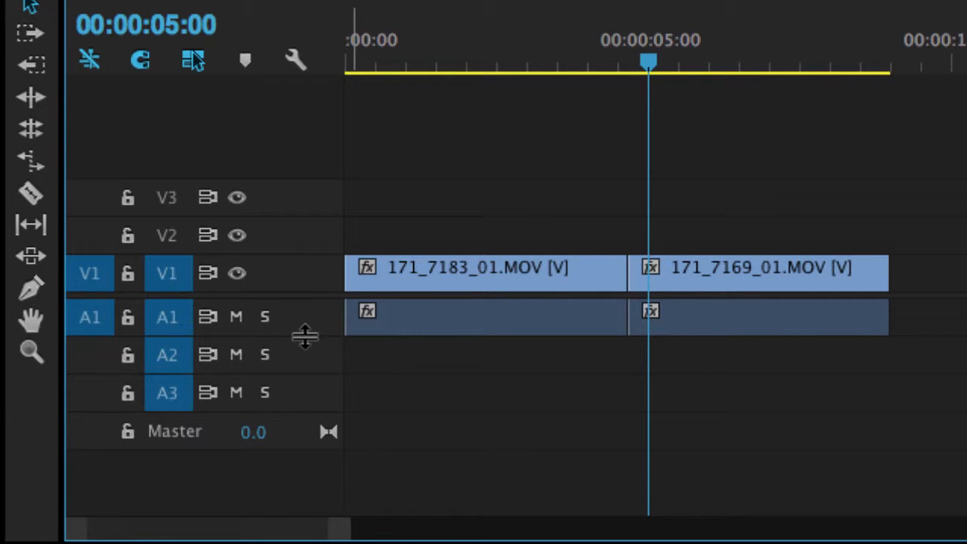
Step: Enlarge audio track A1 and zoom the timeline into the first clip's audio waveform
left_click_drag(304, 335, 300, 390)
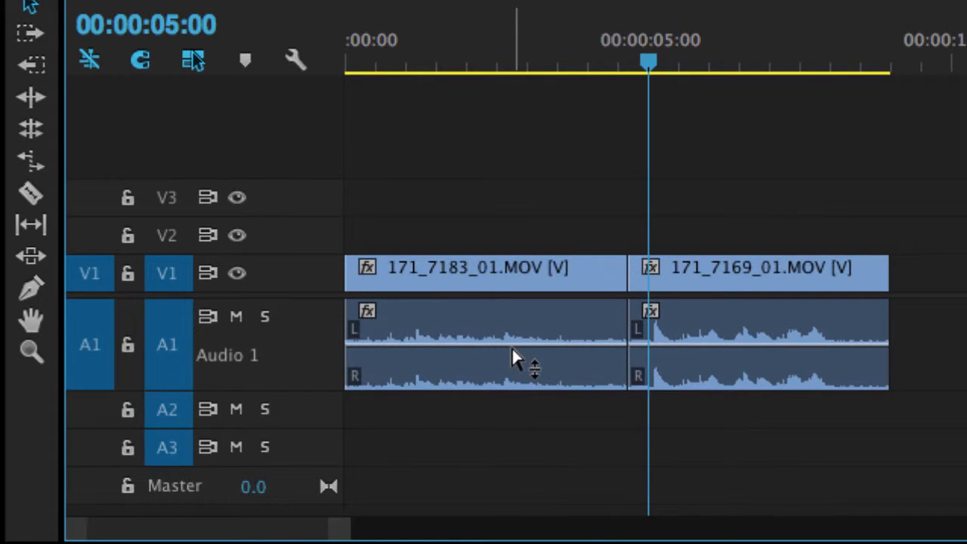
left_click_drag(514, 358, 512, 320)
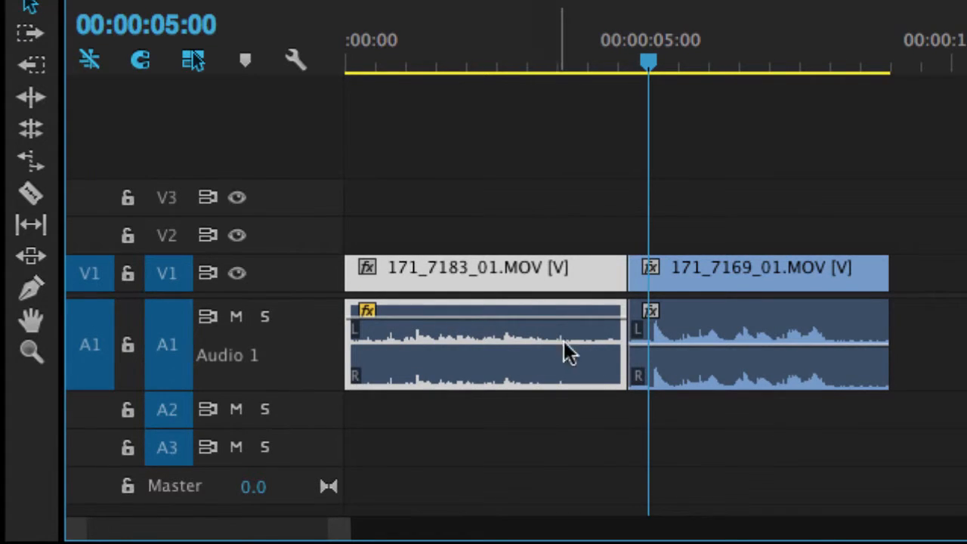
key("=")
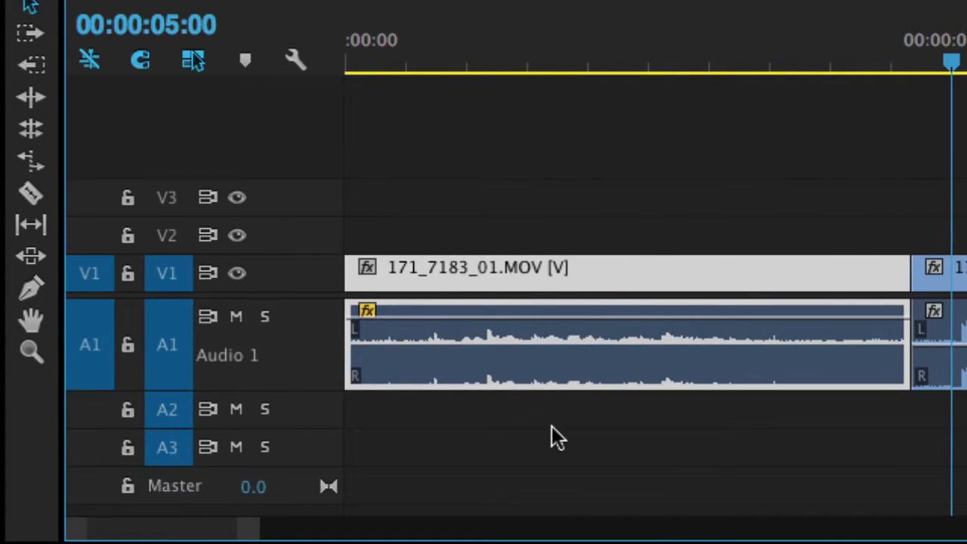
key("=")
left_click_drag(165, 529, 102, 533)
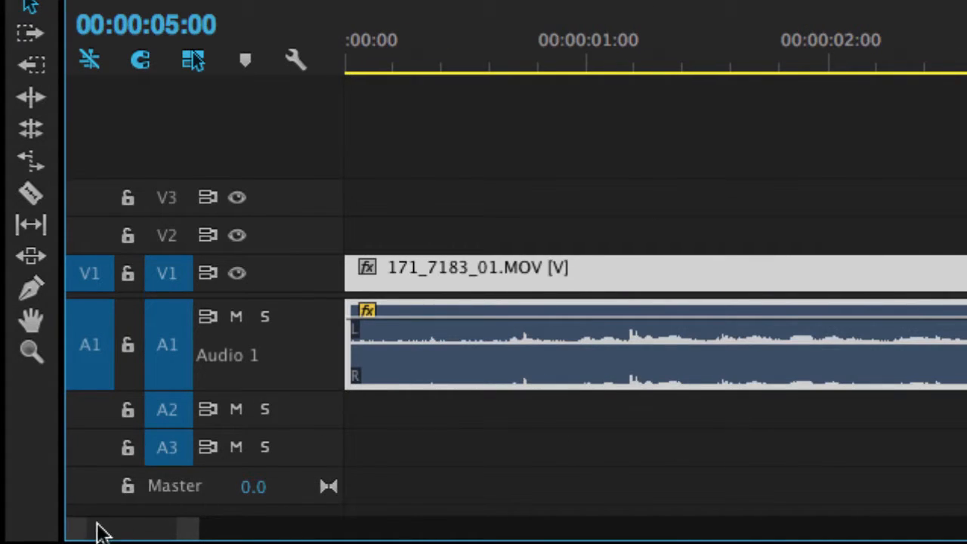
Step: Add two volume keyframes to the first clip's audio with the Pen tool and lower the volume after the second one
left_click(31, 293)
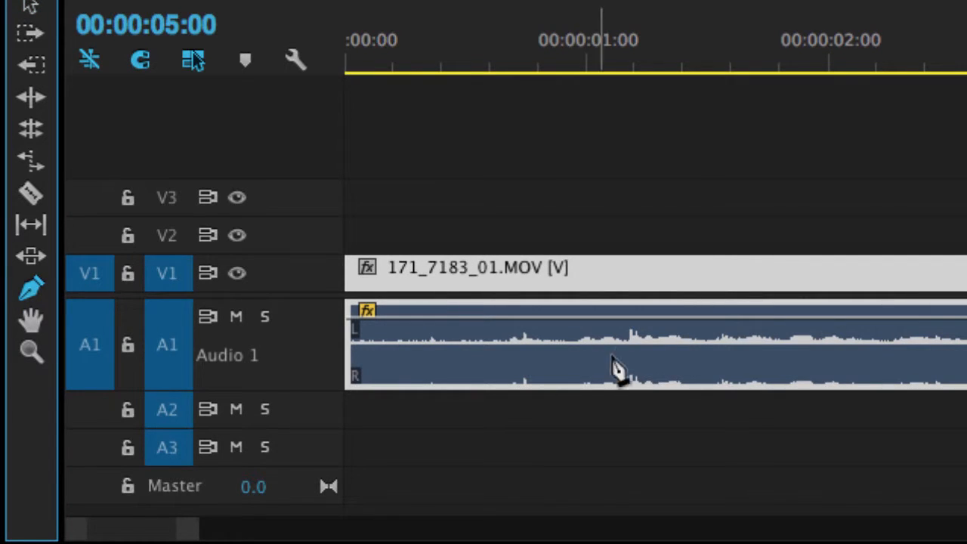
left_click(510, 321)
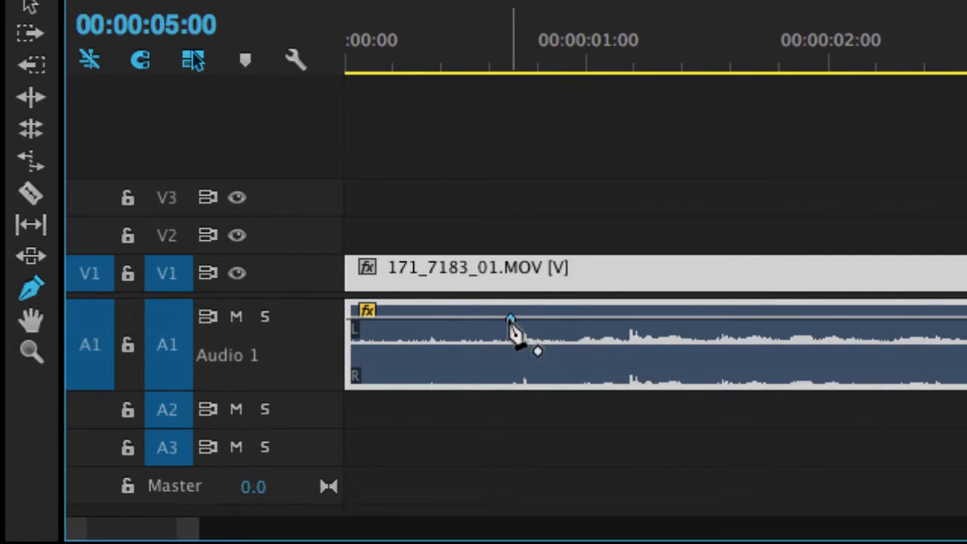
left_click(730, 320)
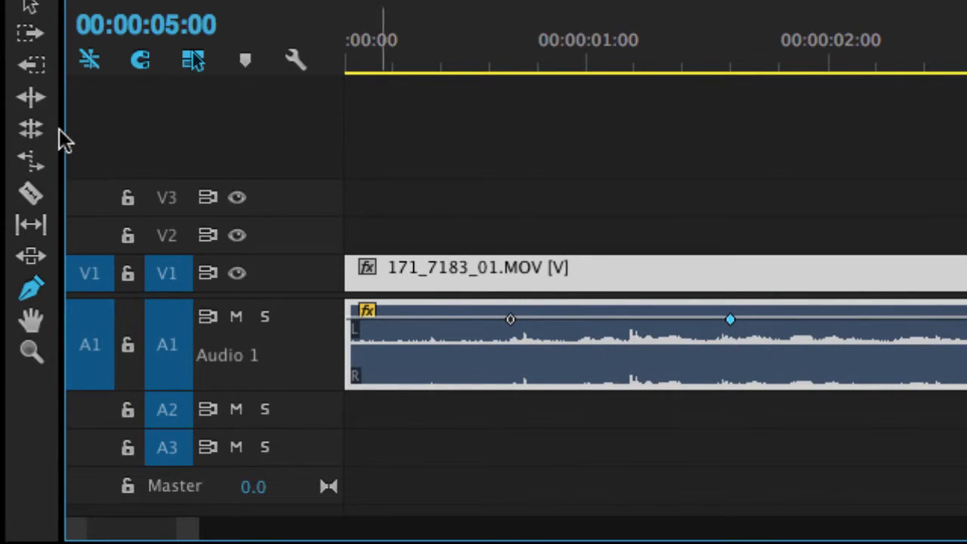
left_click(31, 6)
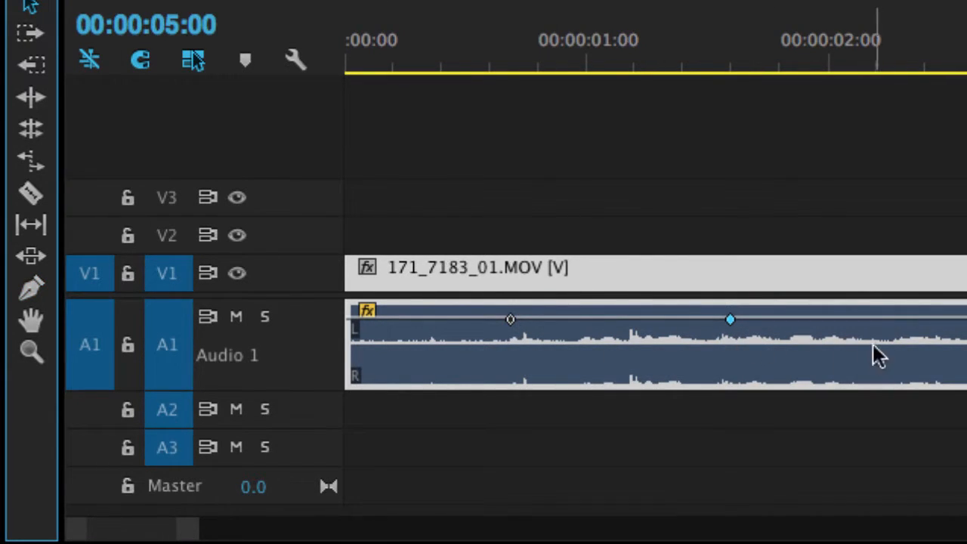
left_click_drag(874, 320, 875, 371)
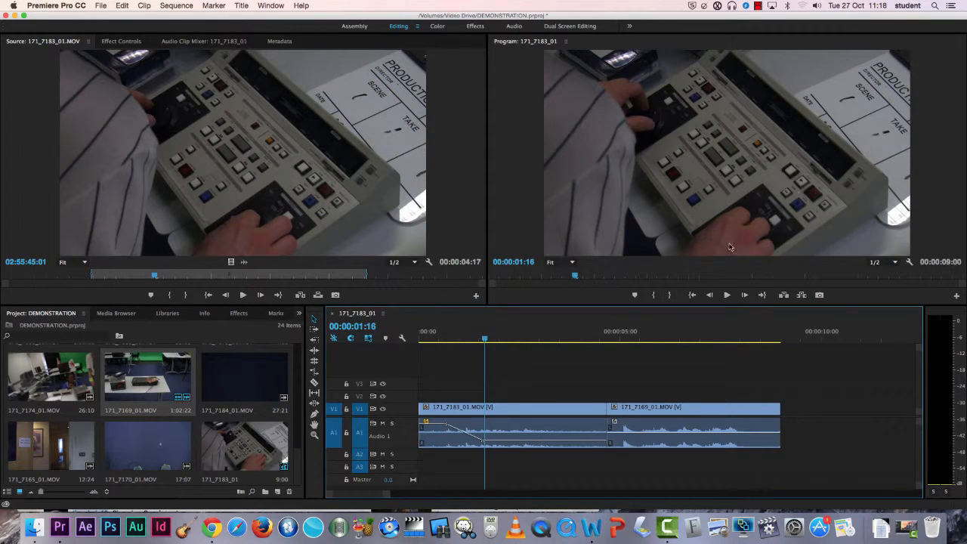
Step: Move the playhead into the first clip and turn on Safe Margins in the Program Monitor
left_click_drag(481, 331, 552, 352)
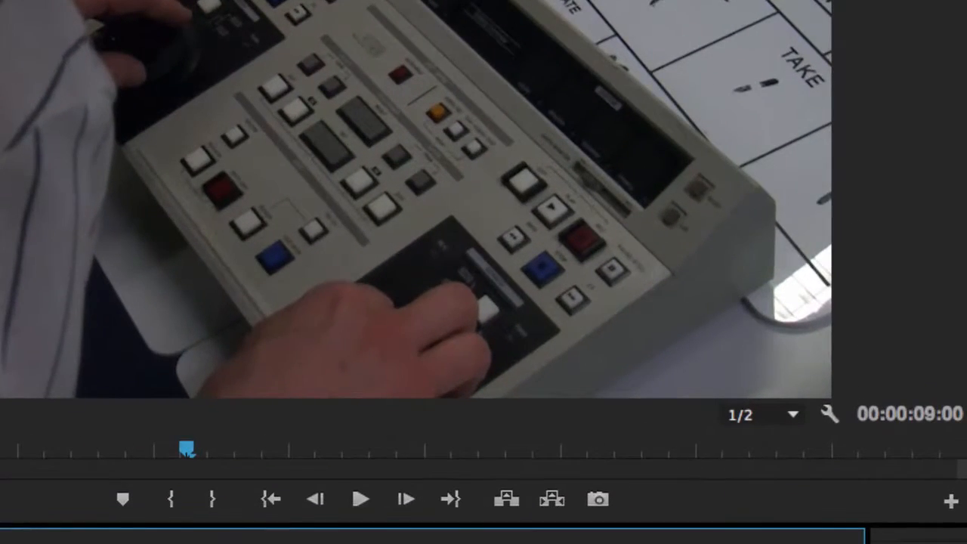
left_click(836, 421)
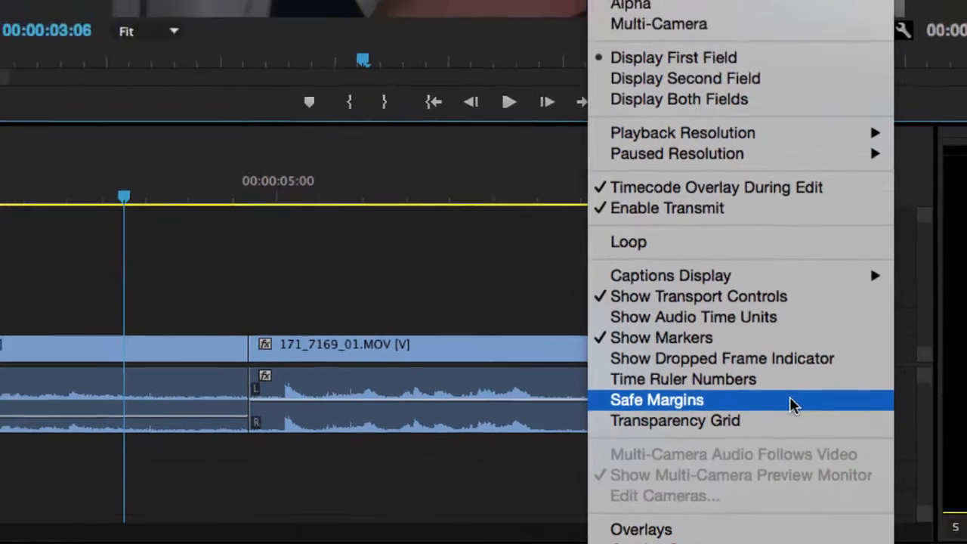
left_click(792, 382)
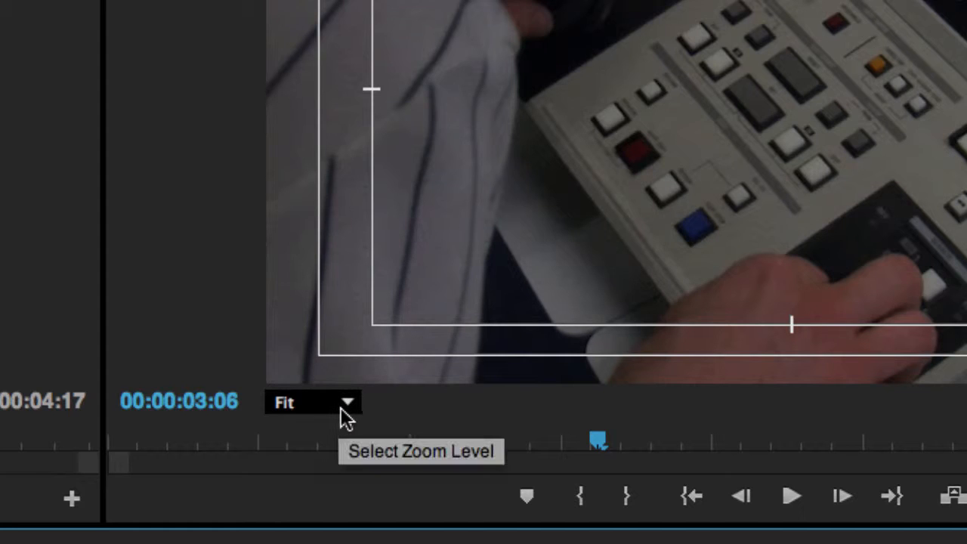
Step: Try the Program Monitor zoom levels 50%, 150% and 10%, then return it to Fit
left_click(342, 405)
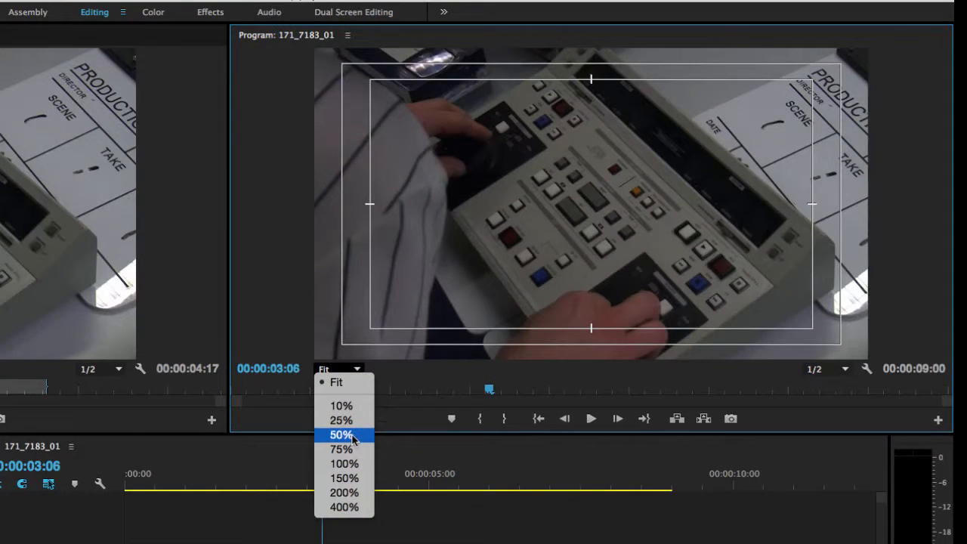
left_click(353, 436)
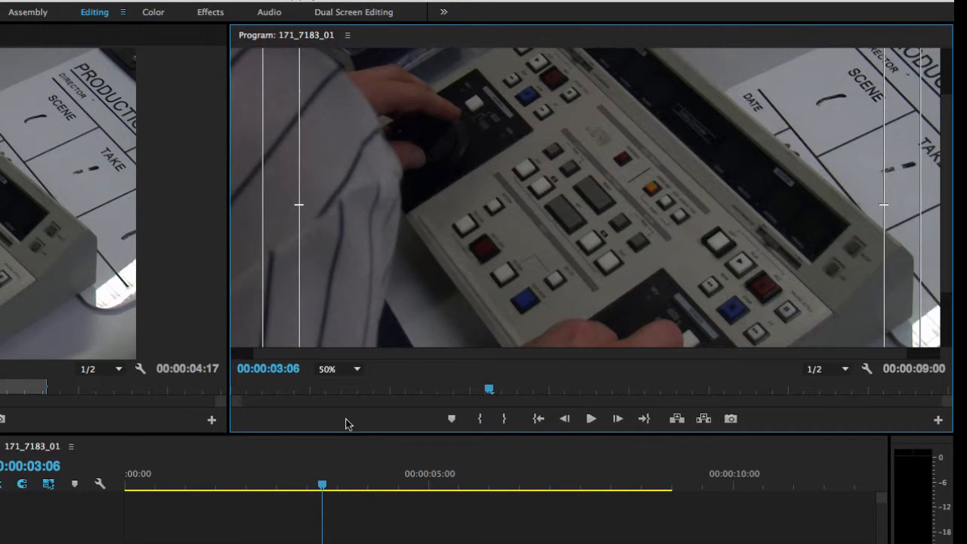
left_click(347, 370)
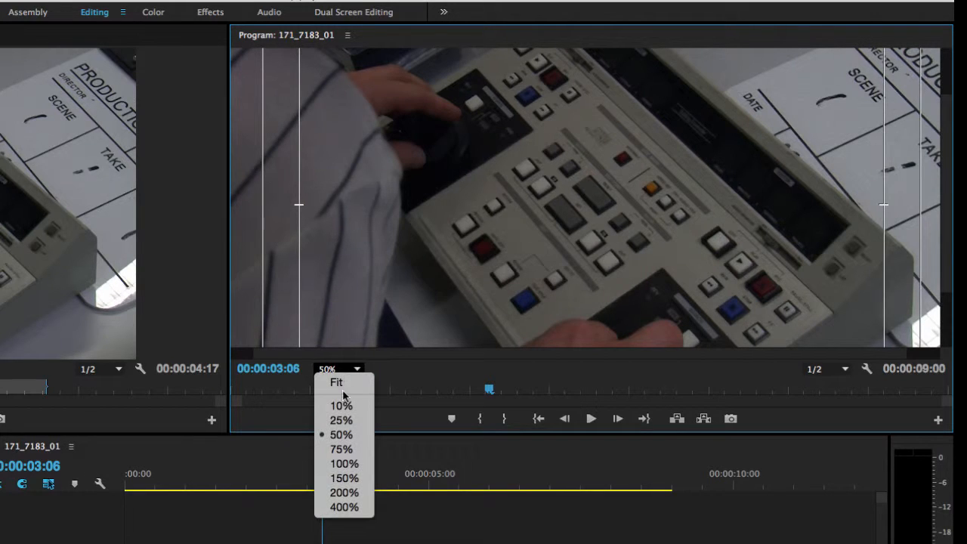
left_click(350, 480)
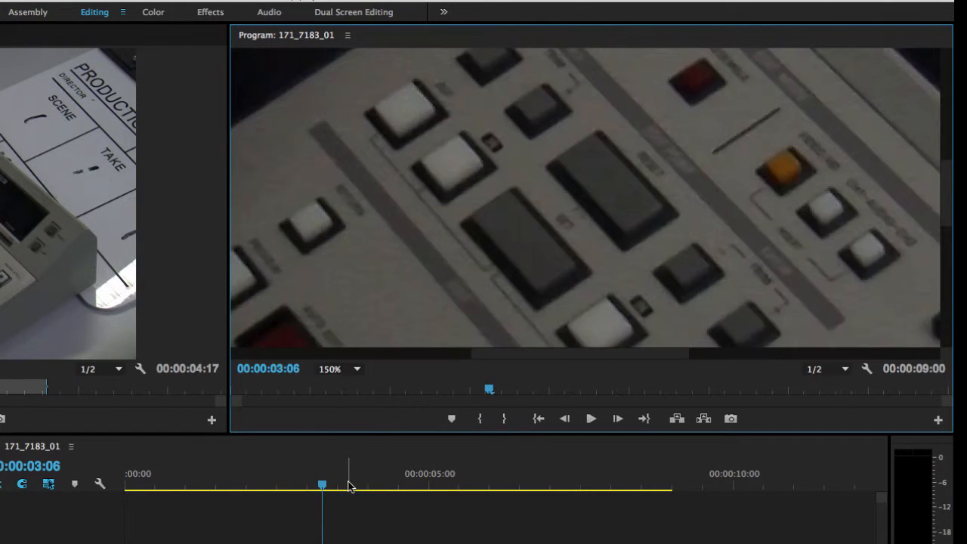
left_click(347, 371)
left_click(344, 404)
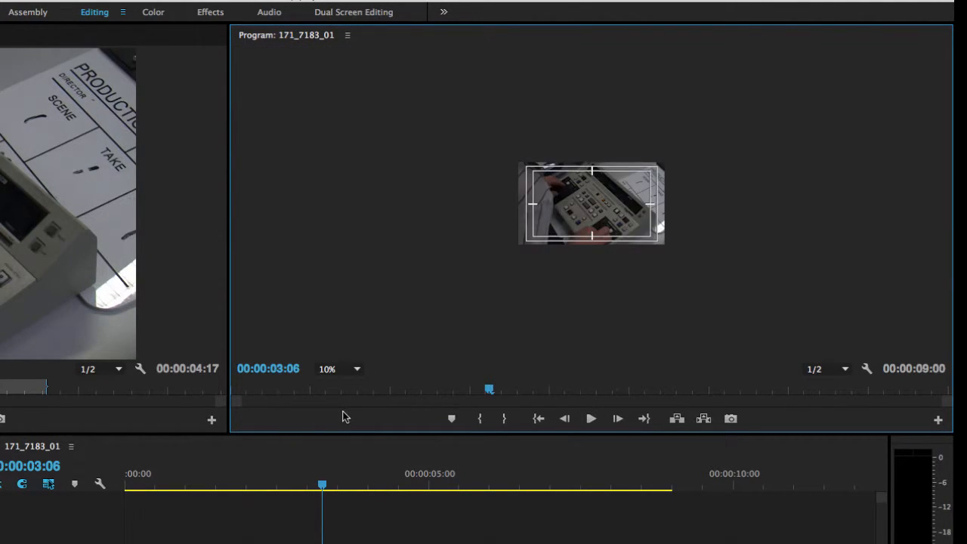
left_click(347, 369)
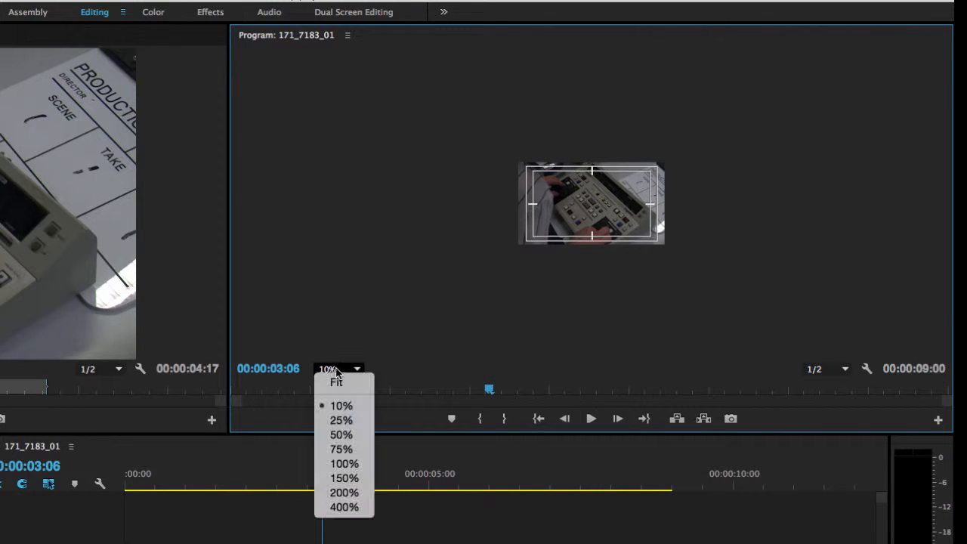
left_click(334, 382)
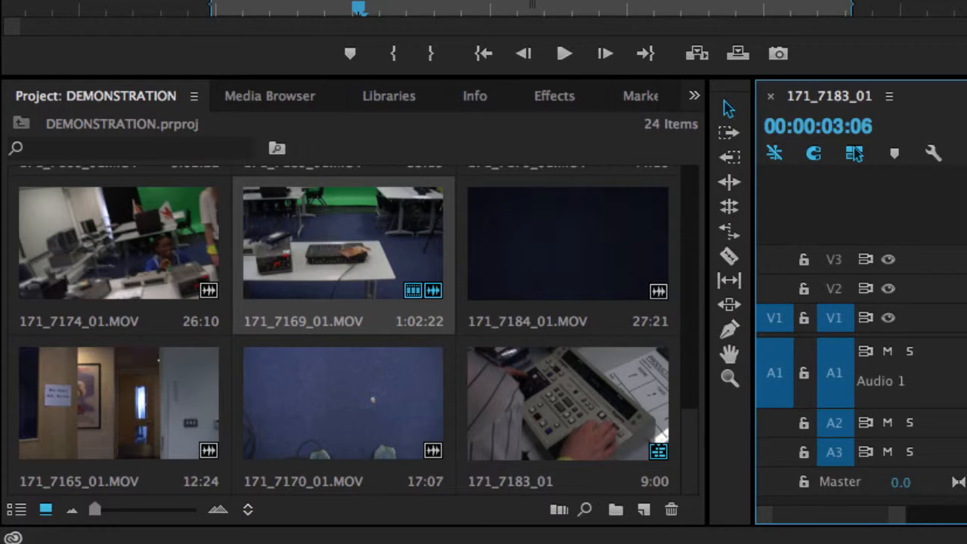
Step: Apply the Gaussian Blur effect from Video Effects > Blur & Sharpen to the first clip
left_click(552, 98)
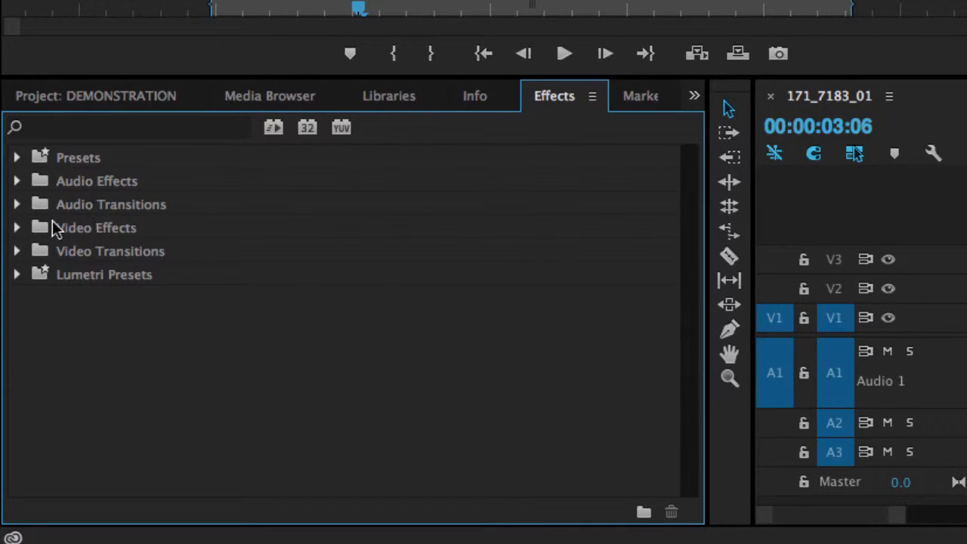
left_click(18, 230)
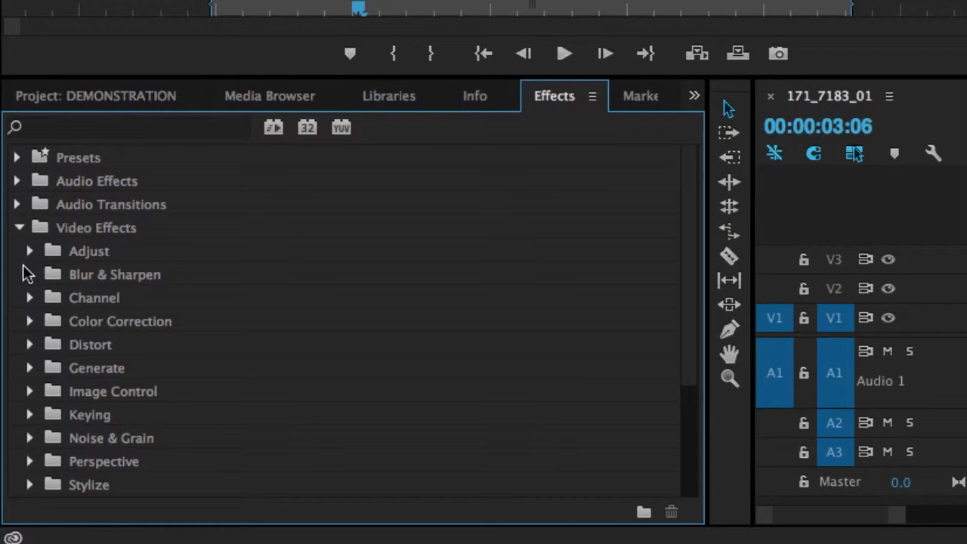
left_click(30, 276)
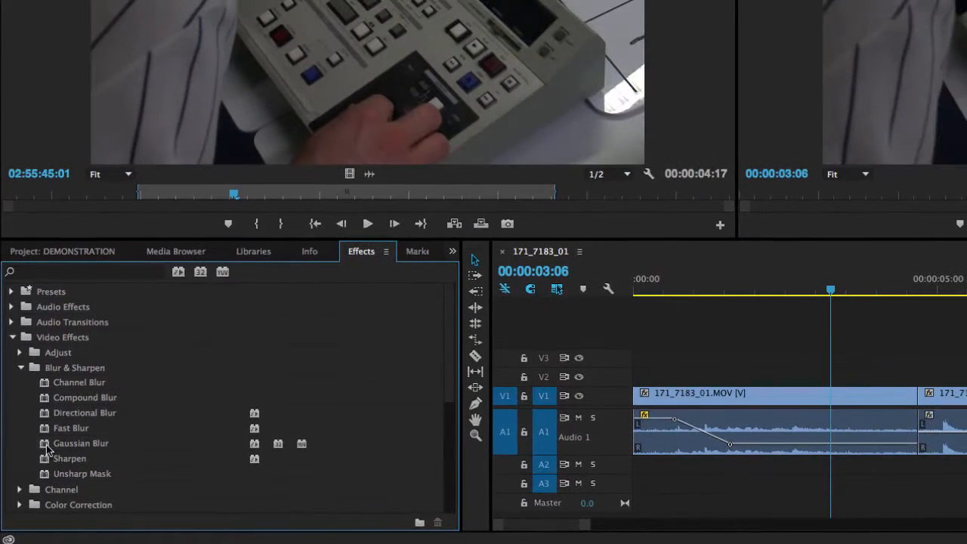
left_click(101, 392)
left_click_drag(66, 446, 807, 401)
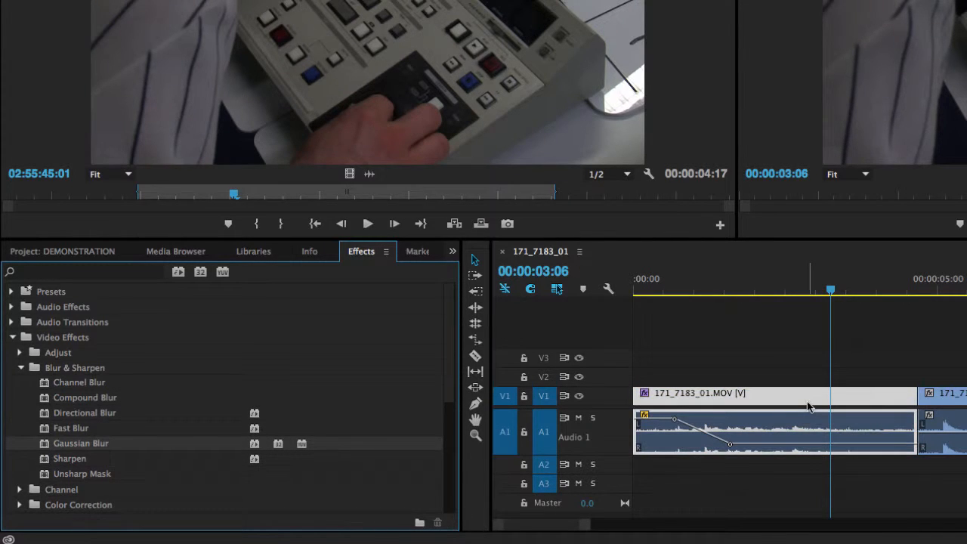
Step: Open the first clip's effect controls and set the Gaussian Blur Blurriness to 9.0
double_click(806, 399)
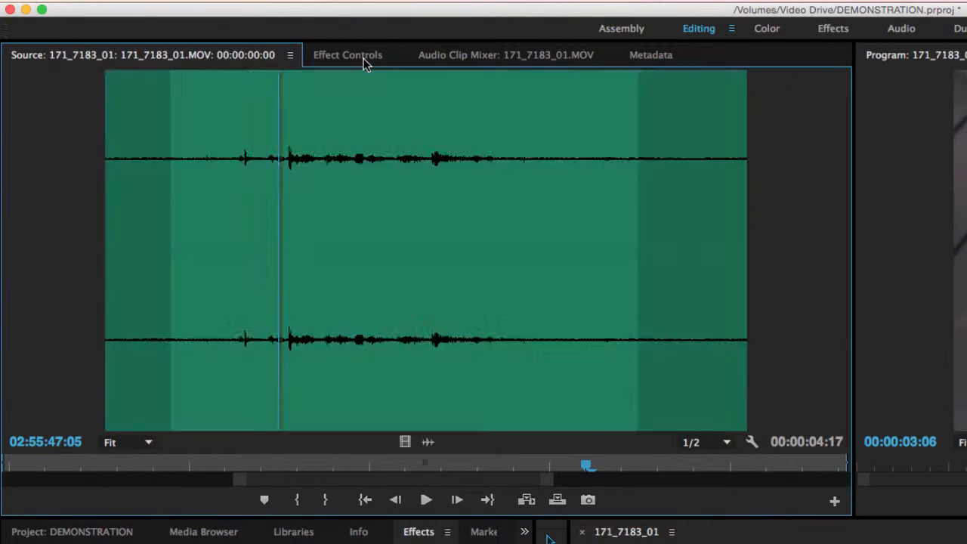
left_click(364, 61)
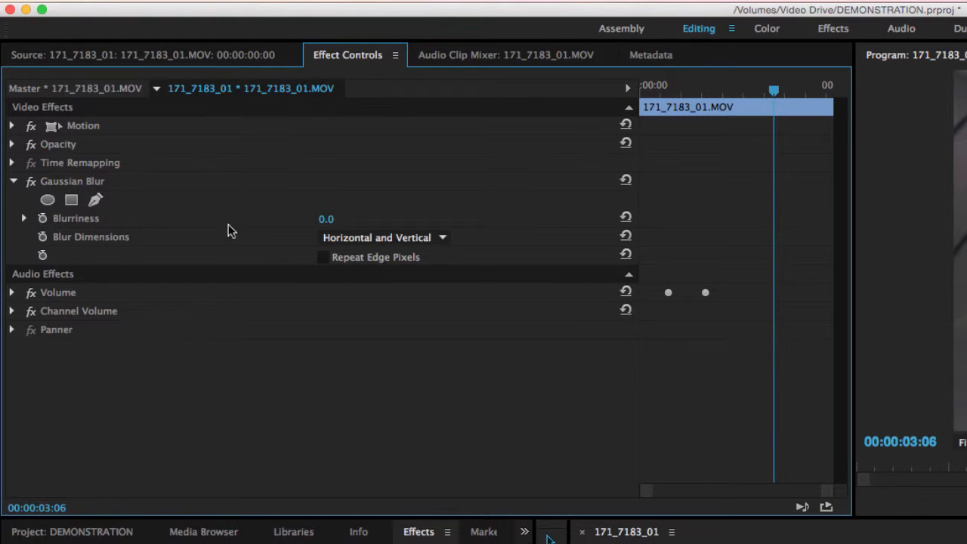
left_click_drag(327, 225, 411, 225)
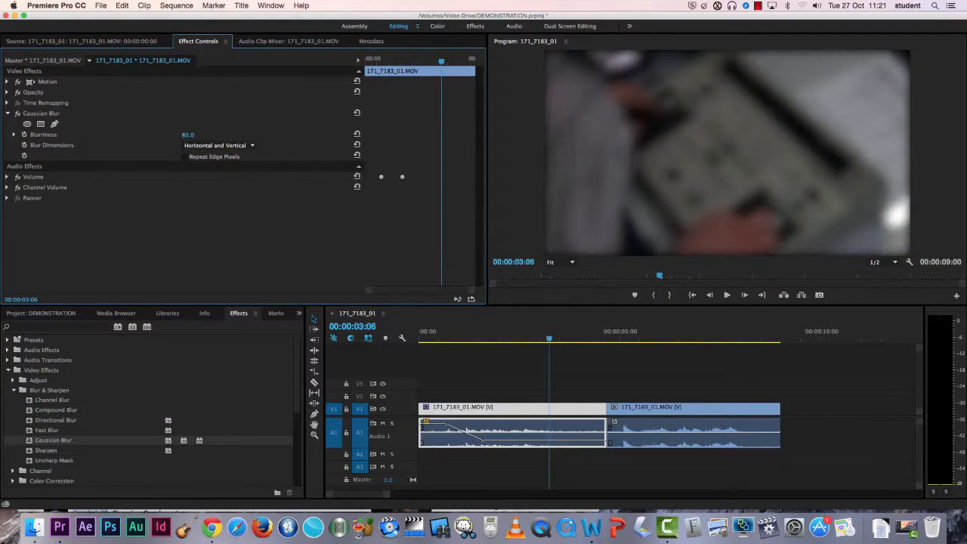
left_click_drag(252, 134, 206, 135)
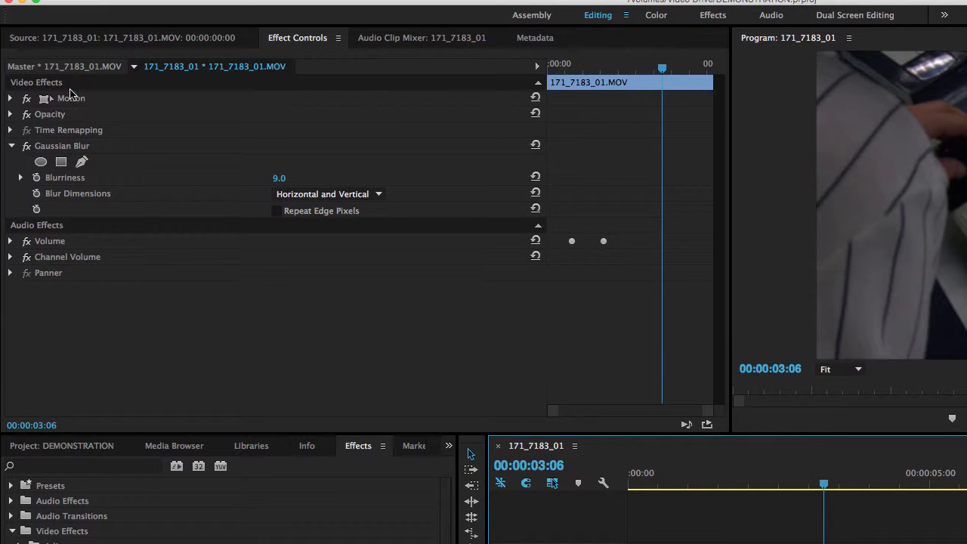
Step: Expand the first clip's Motion properties and set its Scale to 101
left_click(11, 98)
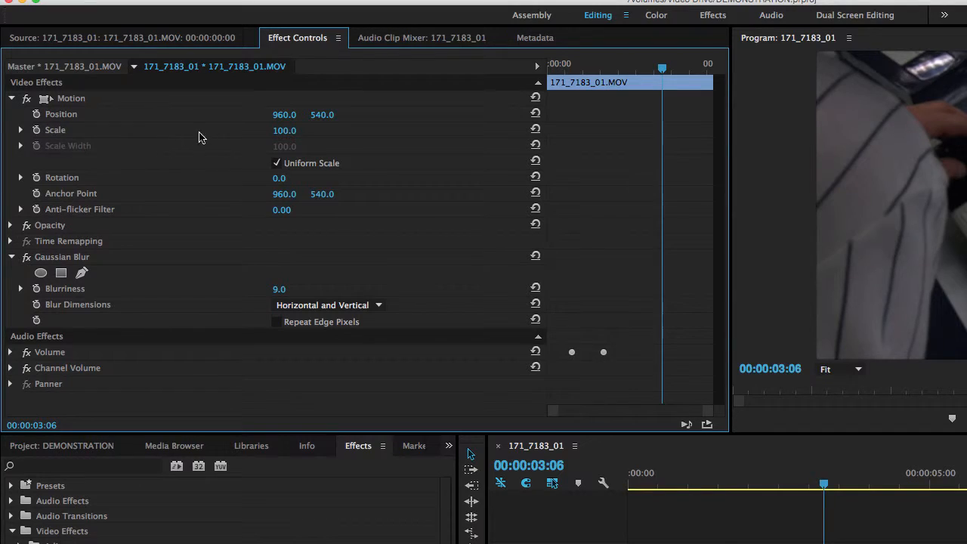
left_click_drag(290, 132, 261, 133)
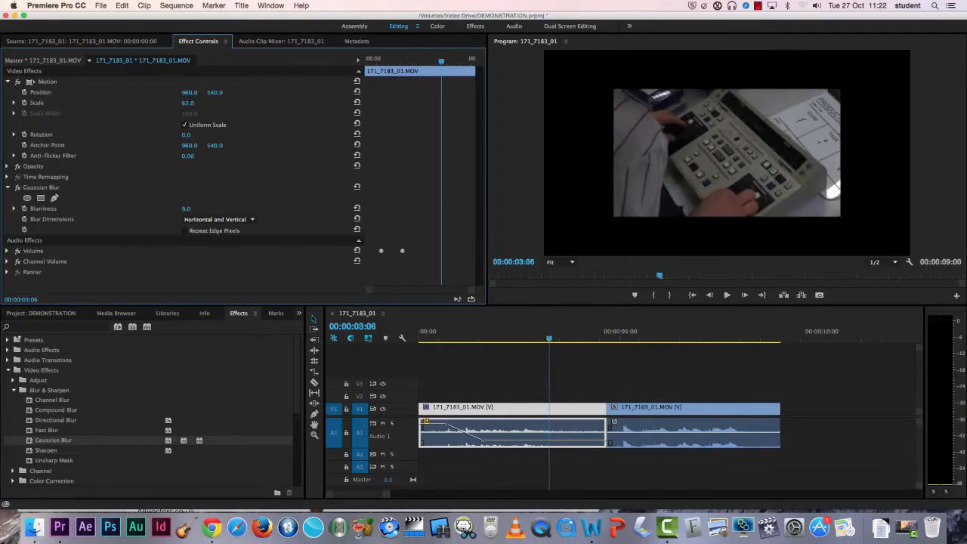
left_click_drag(169, 103, 189, 103)
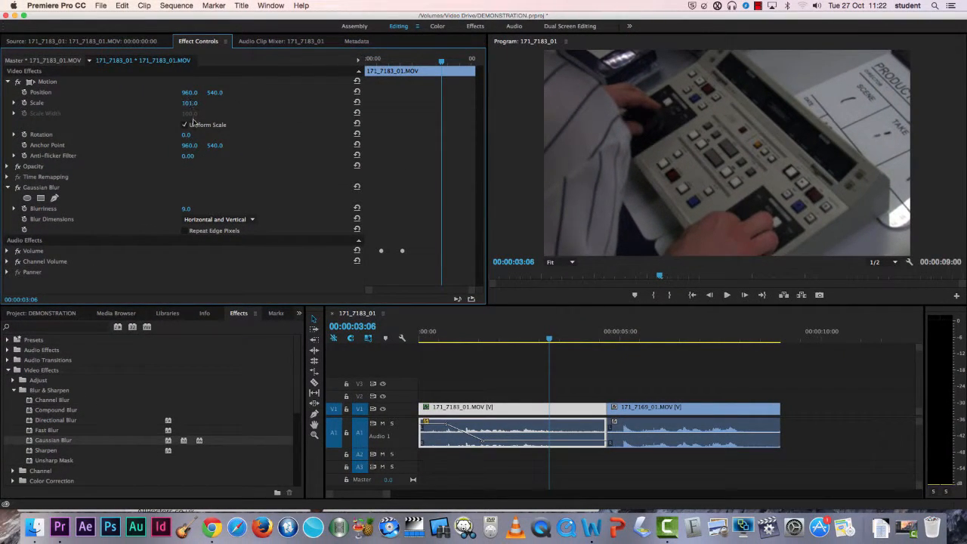
mouse_move(187, 139)
left_mouse_down()
mouse_move(165, 139)
mouse_move(184, 135)
left_mouse_up()
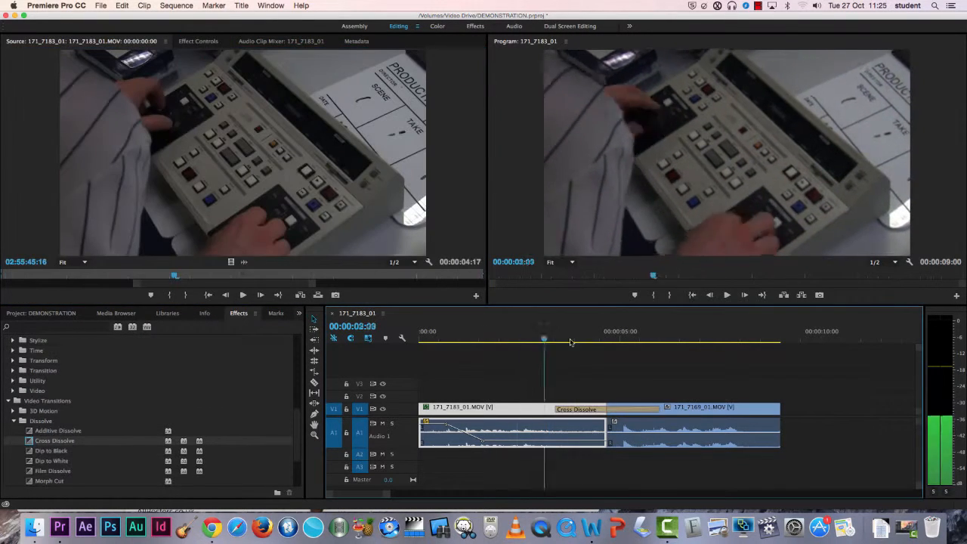
Step: Open the second clip's Motion controls and scale it down directly in the Program Monitor
left_click_drag(571, 342, 680, 342)
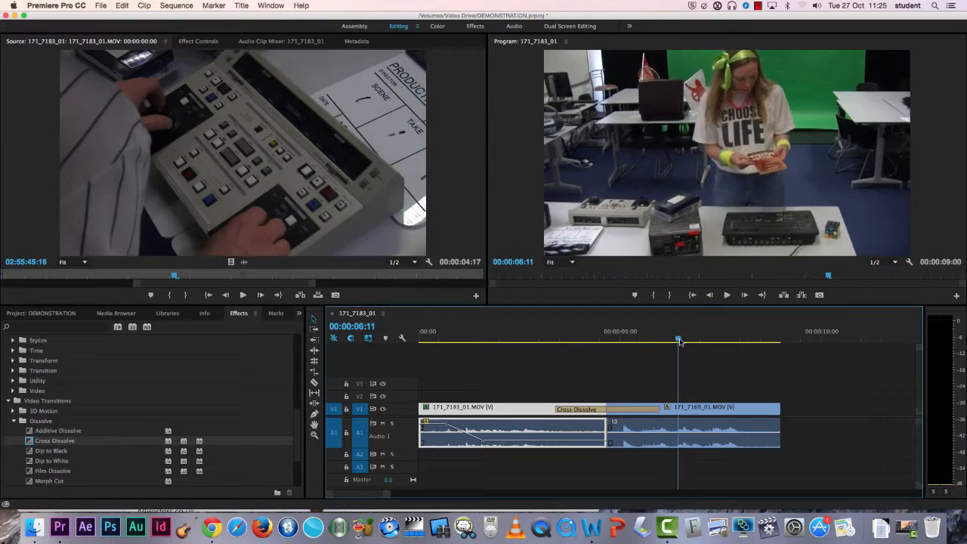
double_click(702, 412)
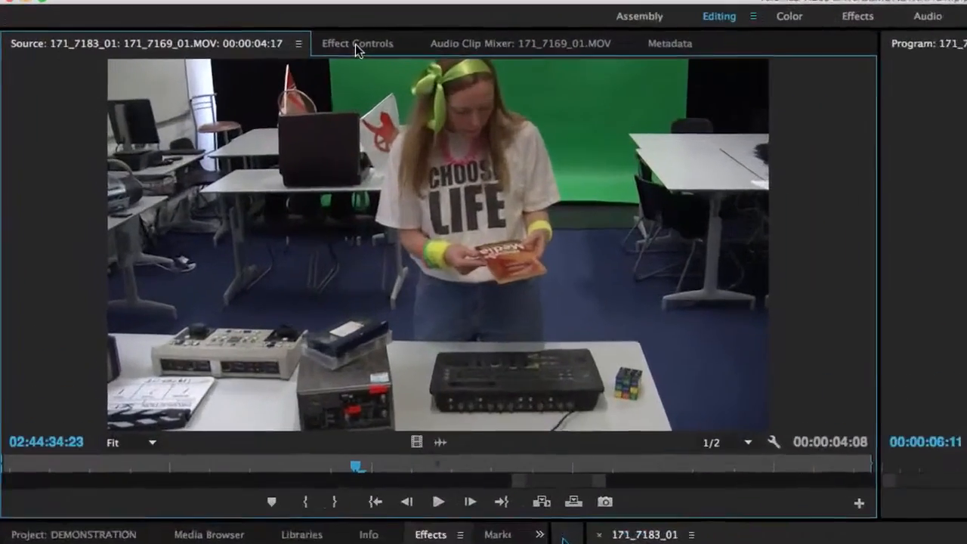
left_click(198, 41)
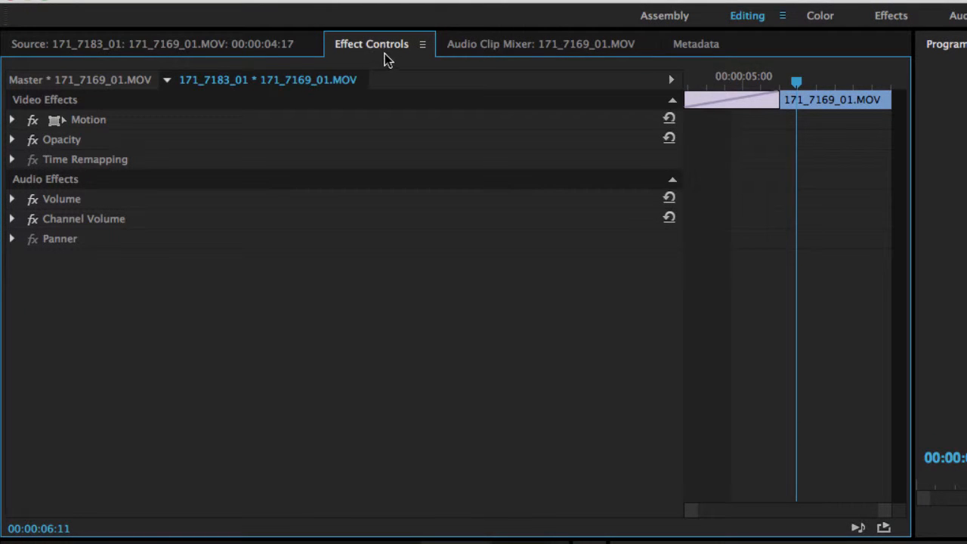
left_click(58, 122)
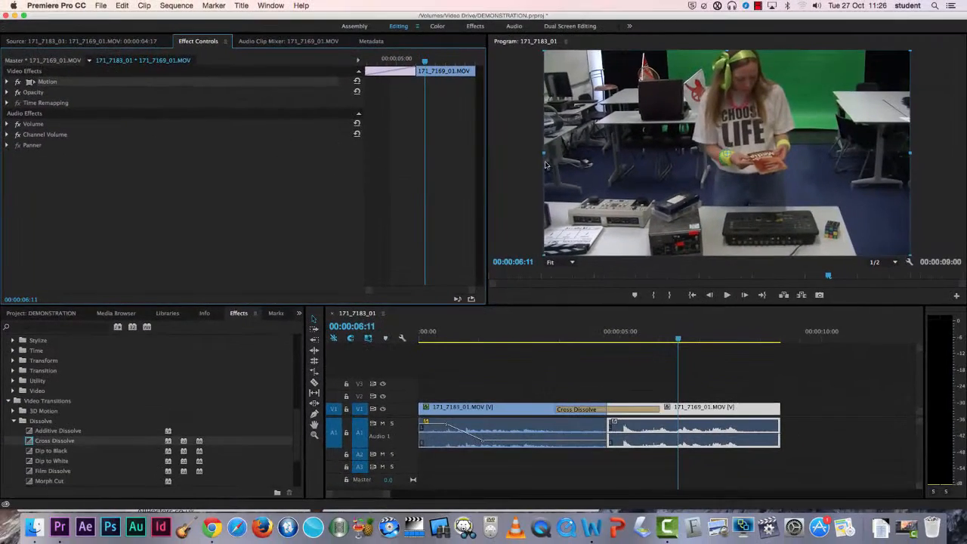
left_click_drag(543, 153, 598, 153)
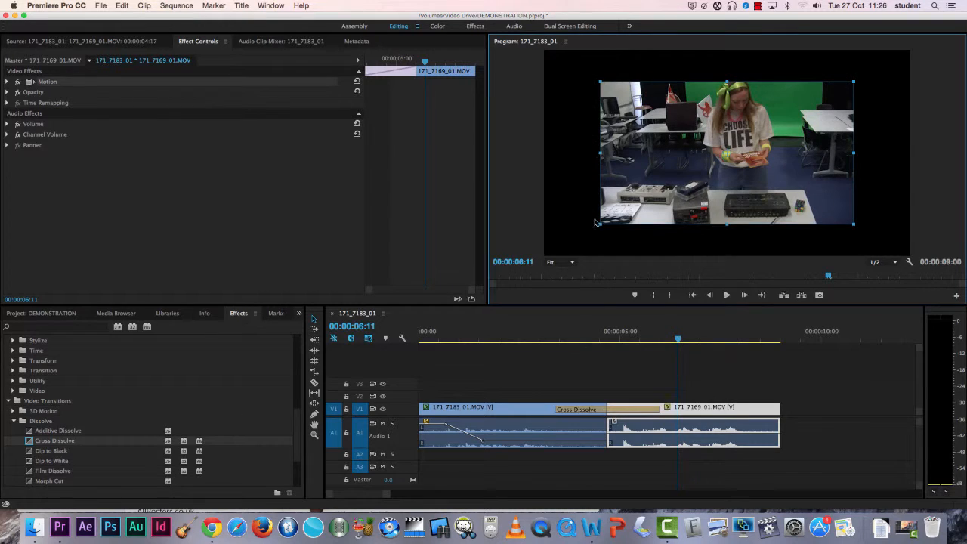
Step: Rotate the second clip slightly and reposition it within the Program Monitor frame
mouse_move(596, 229)
left_mouse_down()
mouse_move(545, 221)
mouse_move(589, 246)
mouse_move(602, 237)
left_mouse_up()
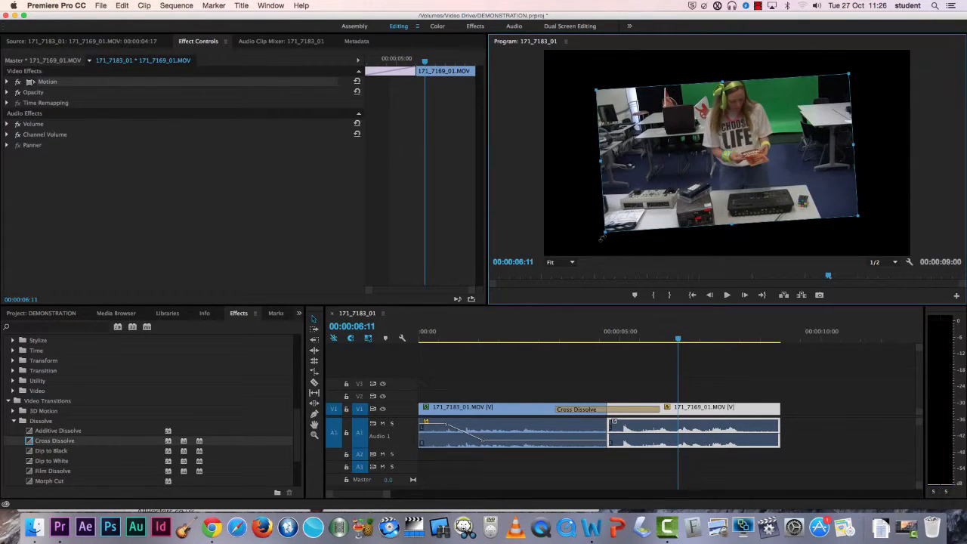
left_click_drag(692, 174, 729, 163)
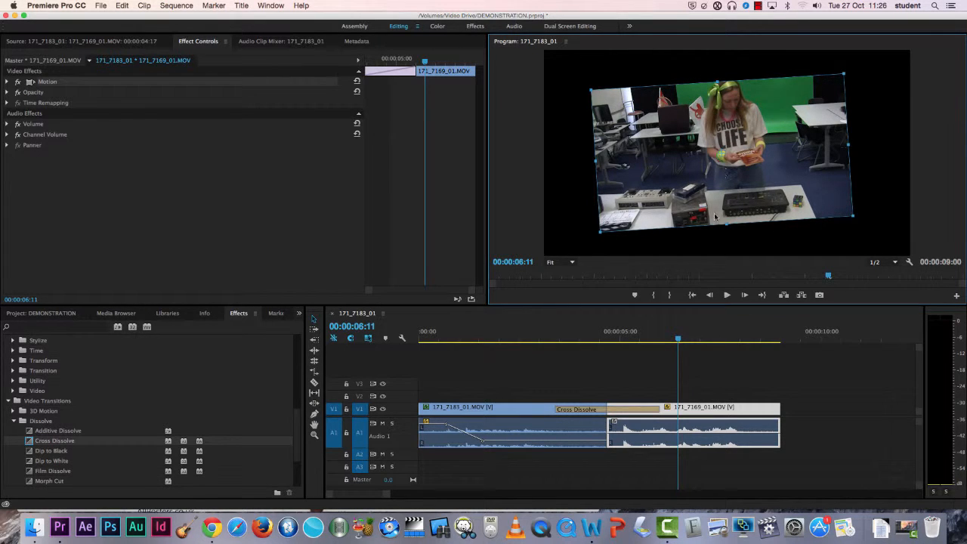
Step: Reselect the second clip and inspect its Motion transform in the Program Monitor
left_click(817, 388)
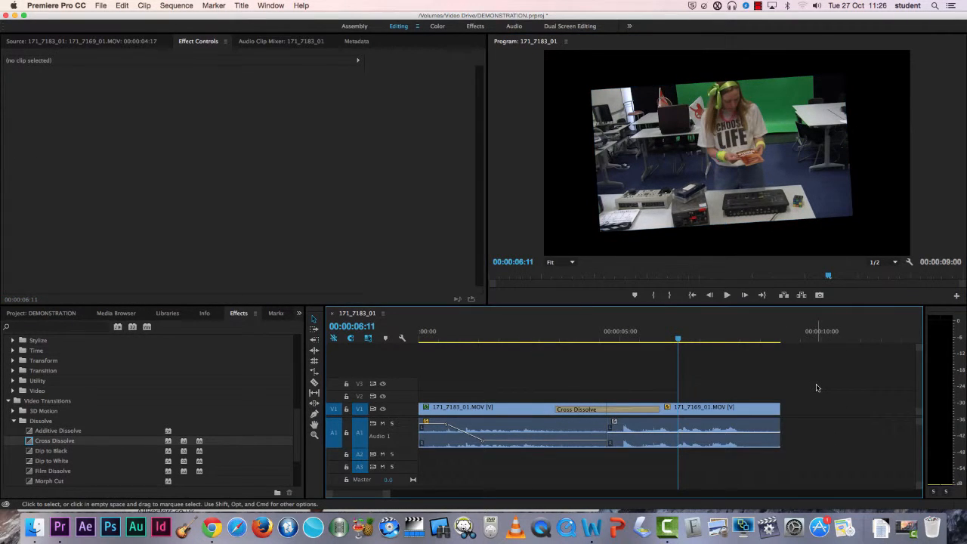
left_click(719, 412)
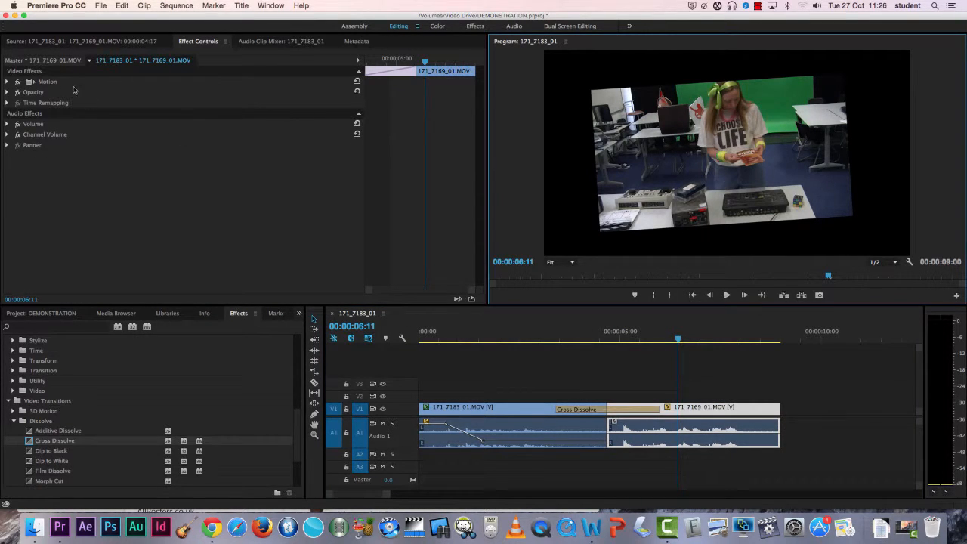
left_click(29, 83)
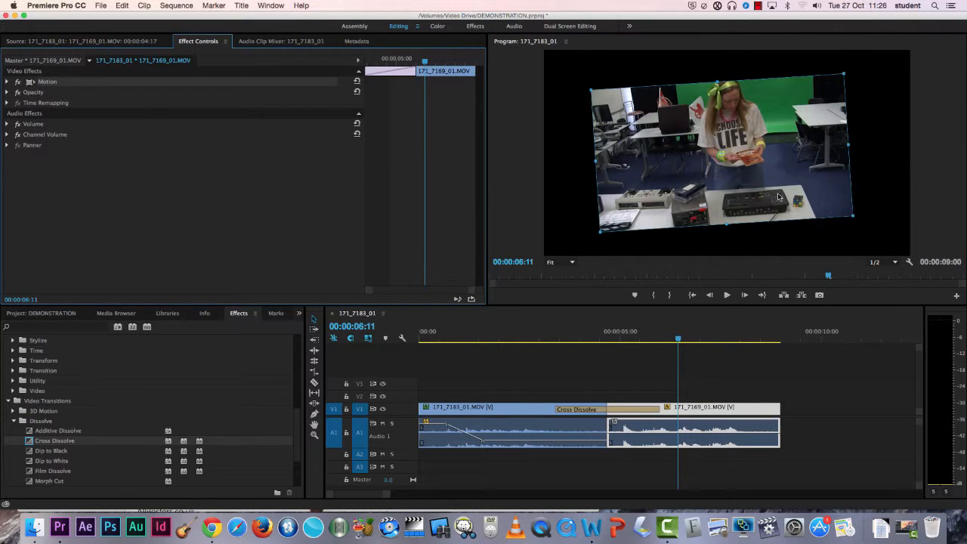
mouse_move(778, 197)
left_mouse_down()
mouse_move(738, 193)
mouse_move(753, 182)
mouse_move(785, 193)
mouse_move(779, 197)
left_mouse_up()
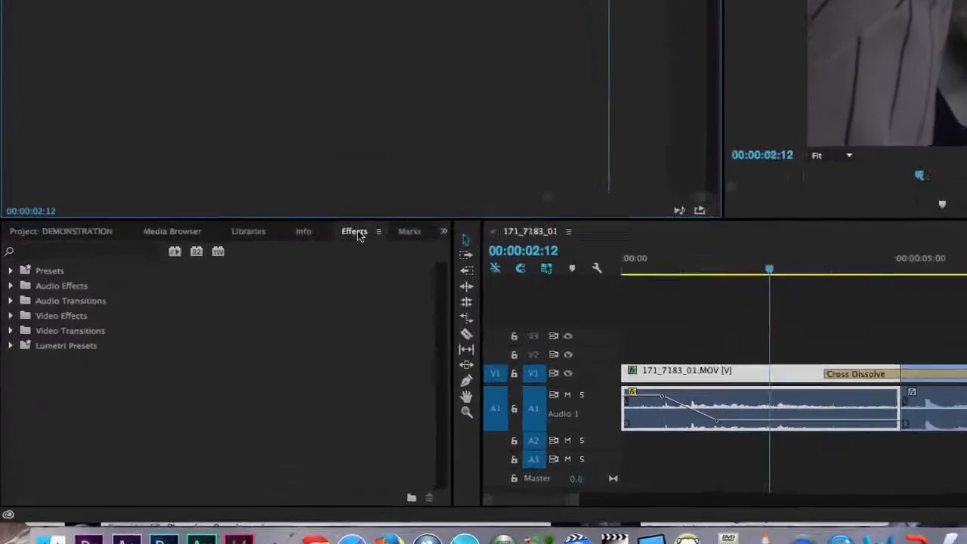
Step: Apply the Crop effect from the Video Effects Transform folder to the first clip
left_click(8, 371)
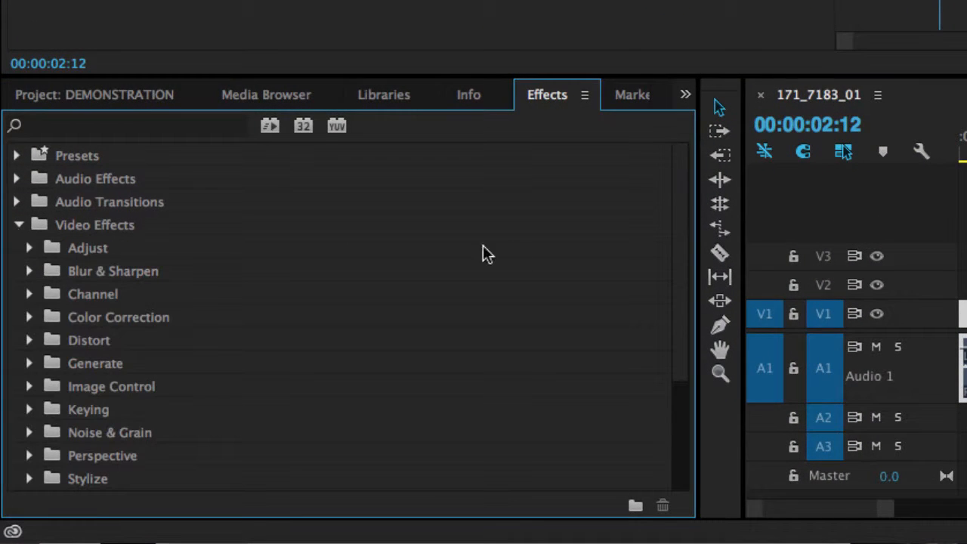
left_click_drag(675, 207, 687, 311)
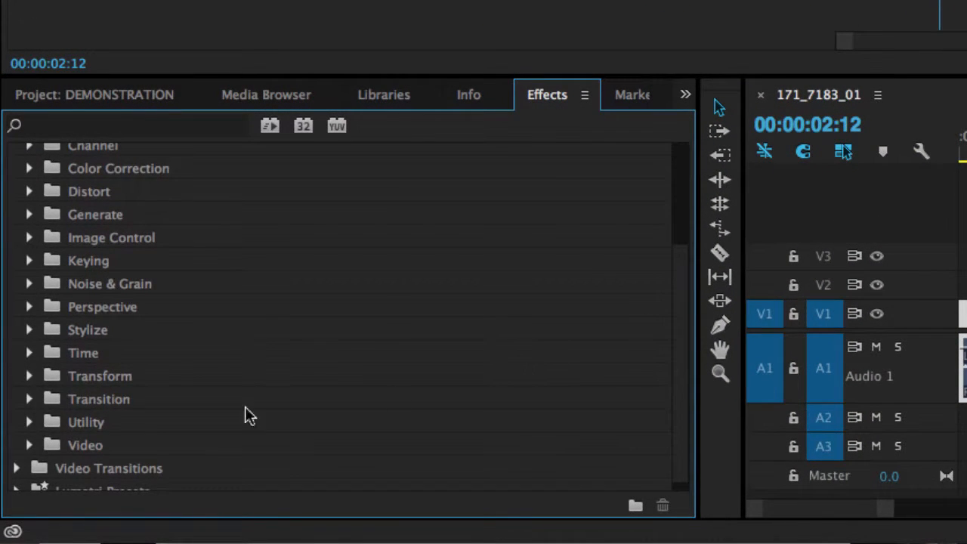
left_click(29, 376)
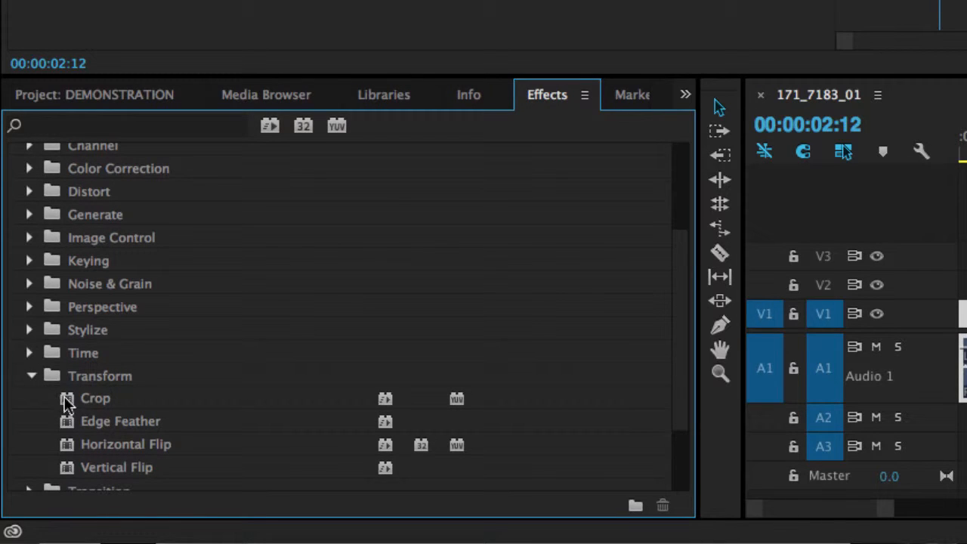
left_click_drag(67, 405, 966, 320)
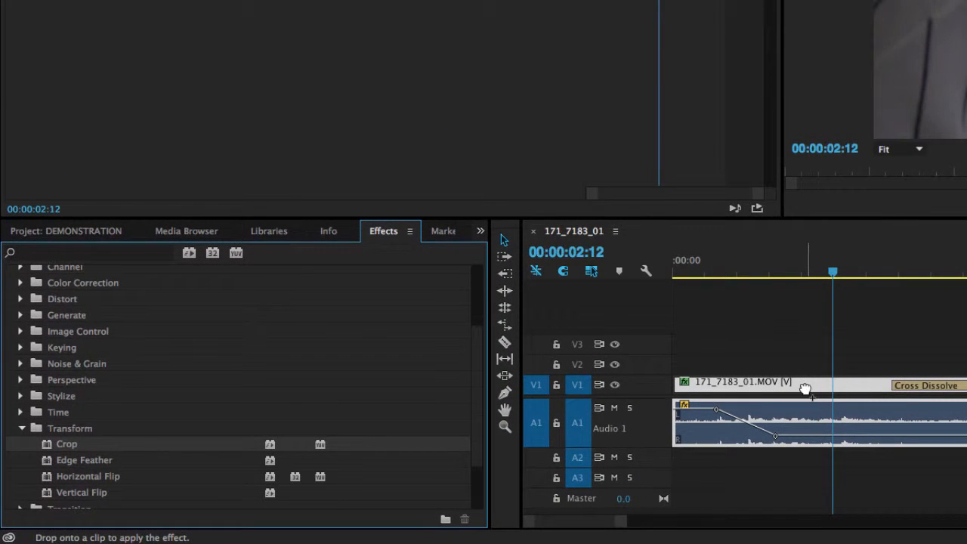
left_click_drag(805, 389, 805, 388)
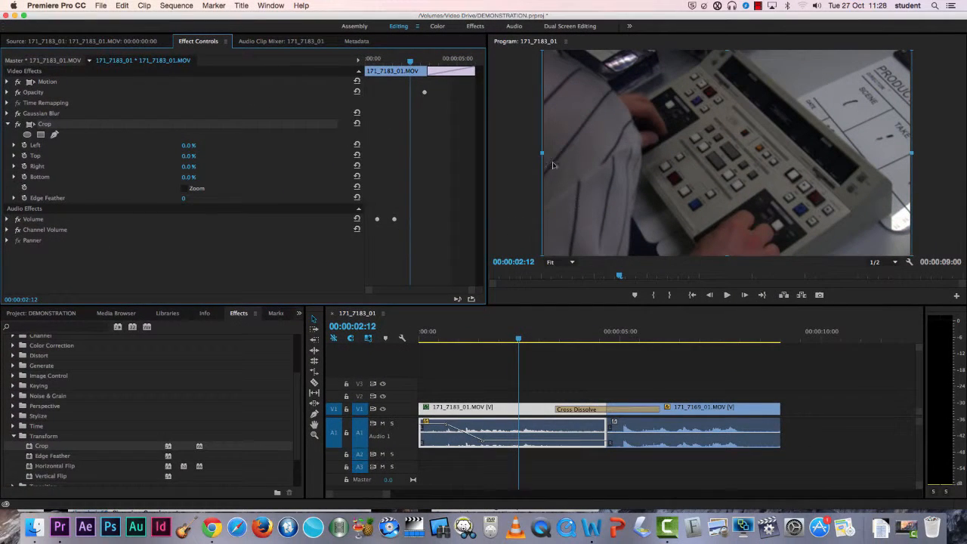
Step: Crop the first clip's left, right, top and bottom edges directly in the Program Monitor
left_click_drag(542, 155, 621, 154)
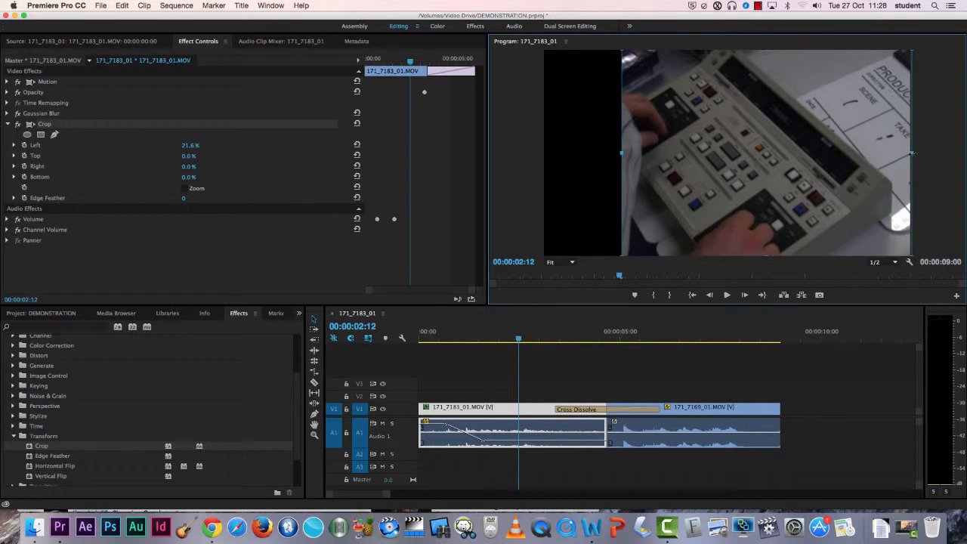
left_click_drag(913, 154, 842, 154)
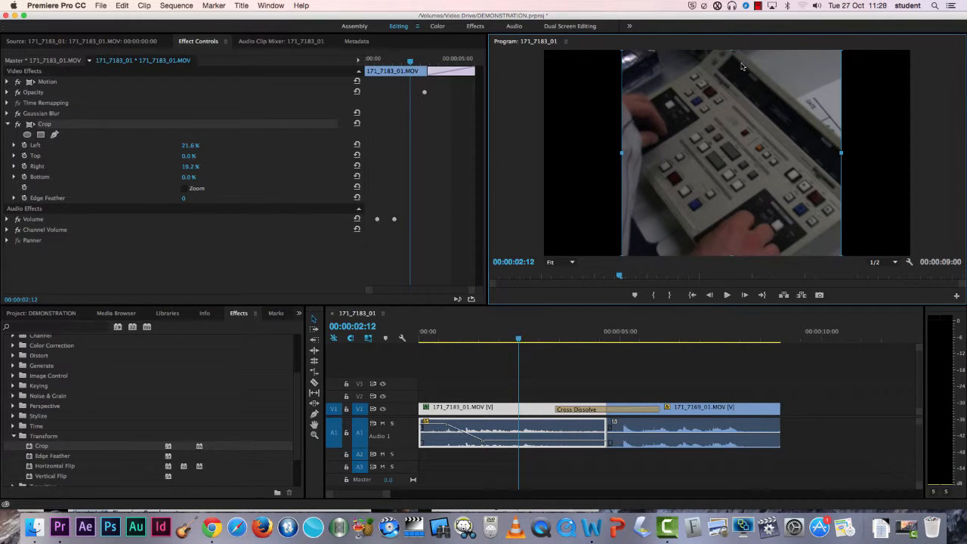
left_click_drag(732, 52, 732, 113)
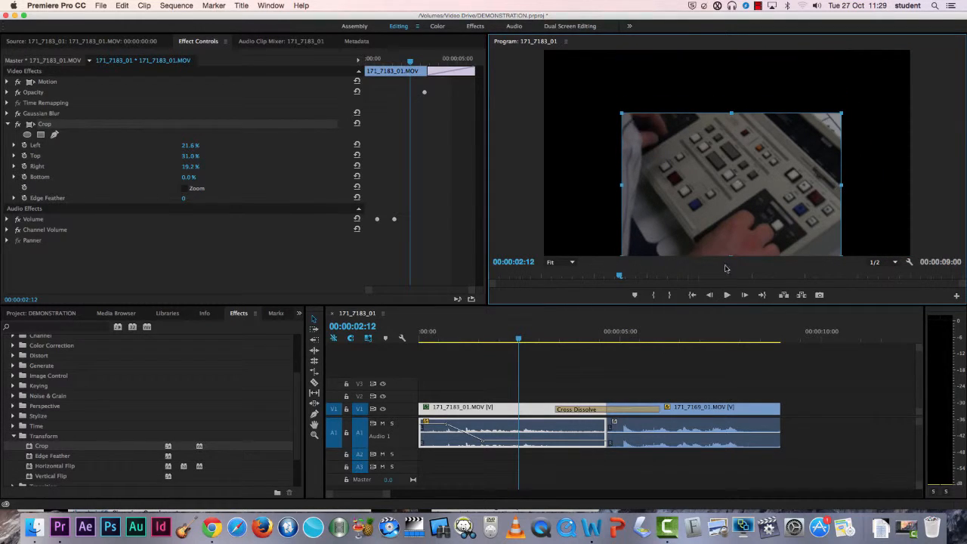
left_click_drag(732, 256, 730, 218)
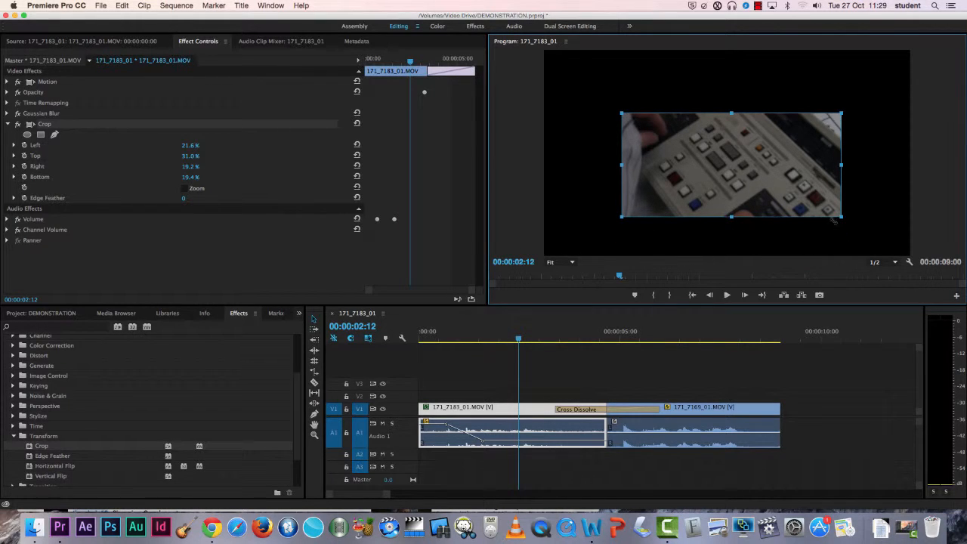
left_click_drag(820, 185, 784, 184)
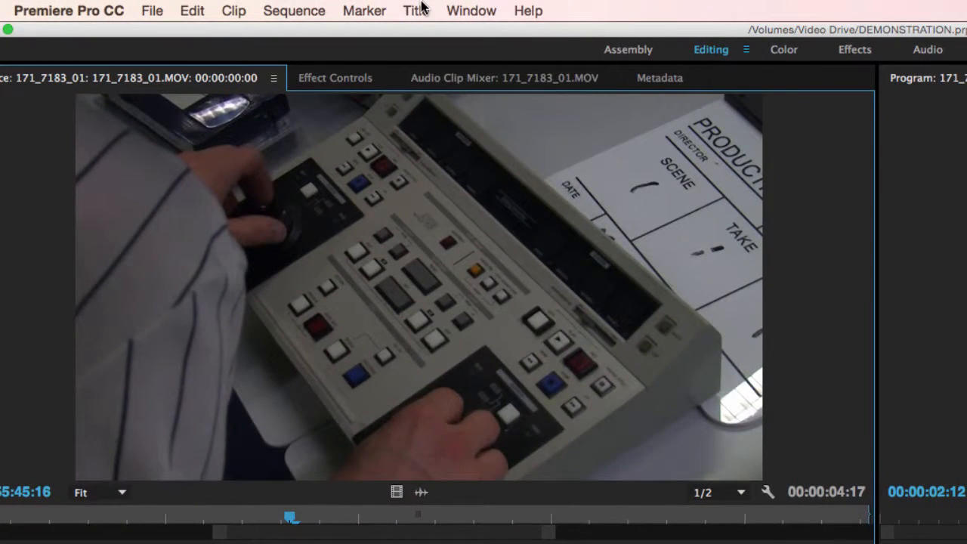
Step: Create a new default still title named Demo Title
left_click(421, 8)
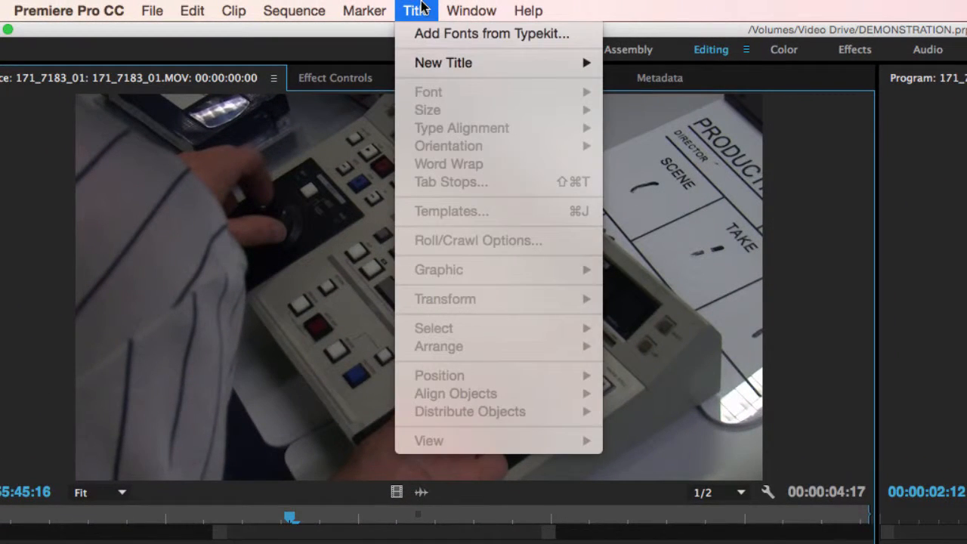
mouse_move(440, 63)
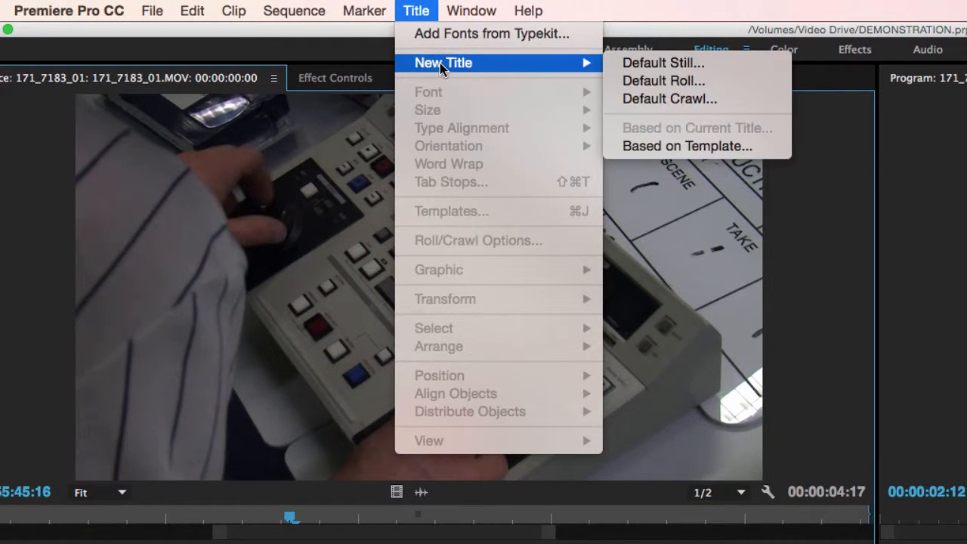
left_click(669, 62)
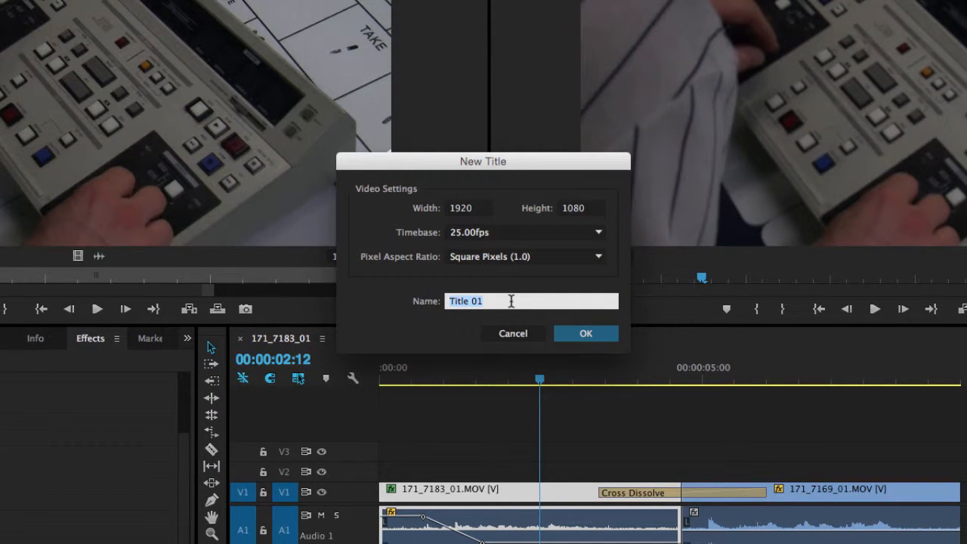
type("Demo")
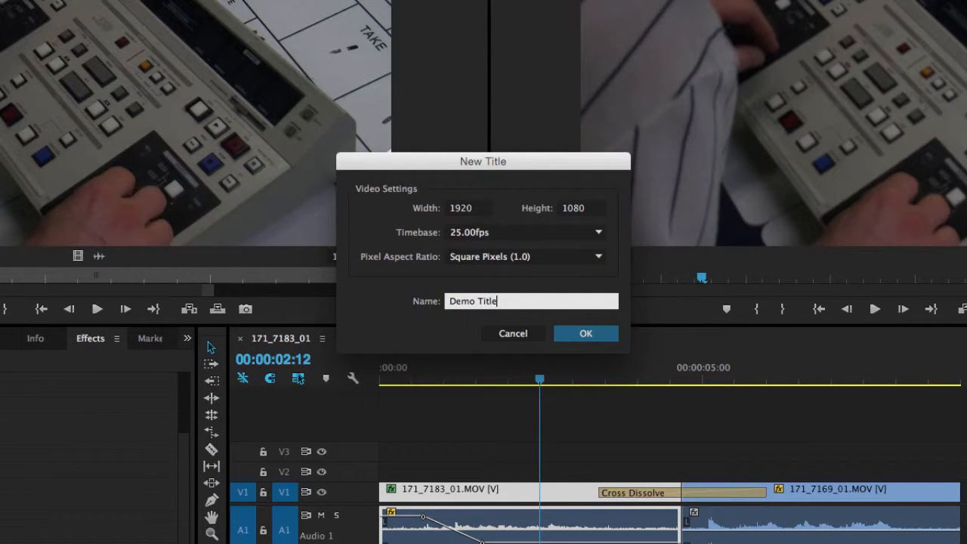
left_click(586, 331)
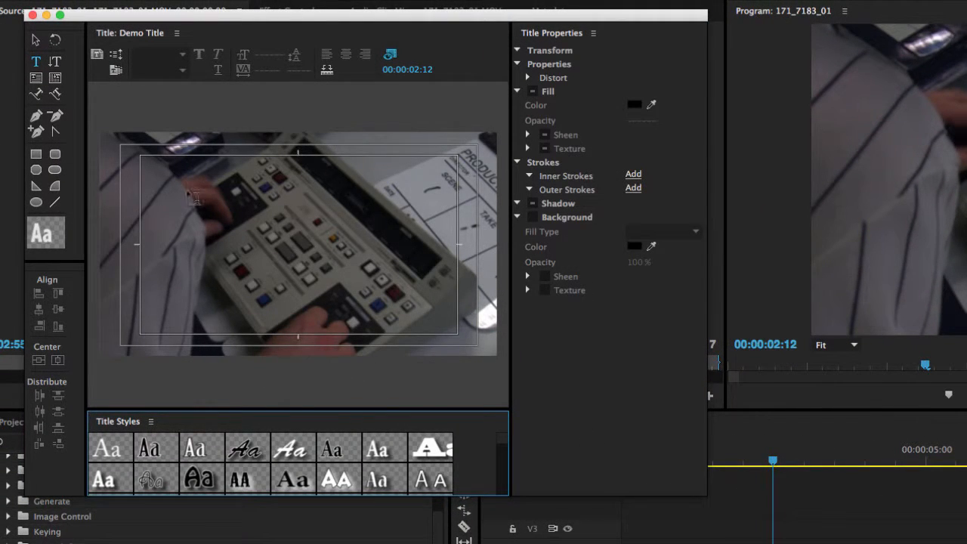
Step: Add a text line with a person's name to the title and leave text entry
left_click(210, 279)
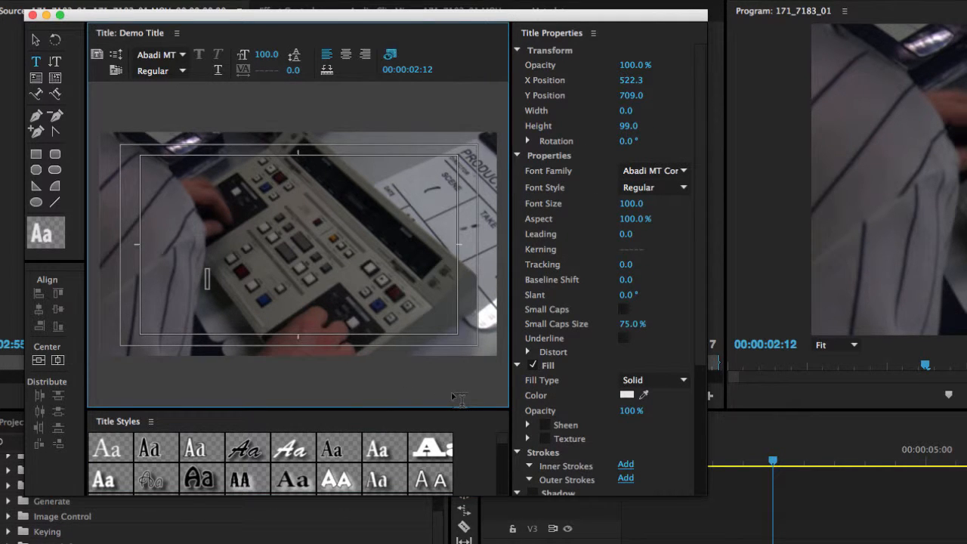
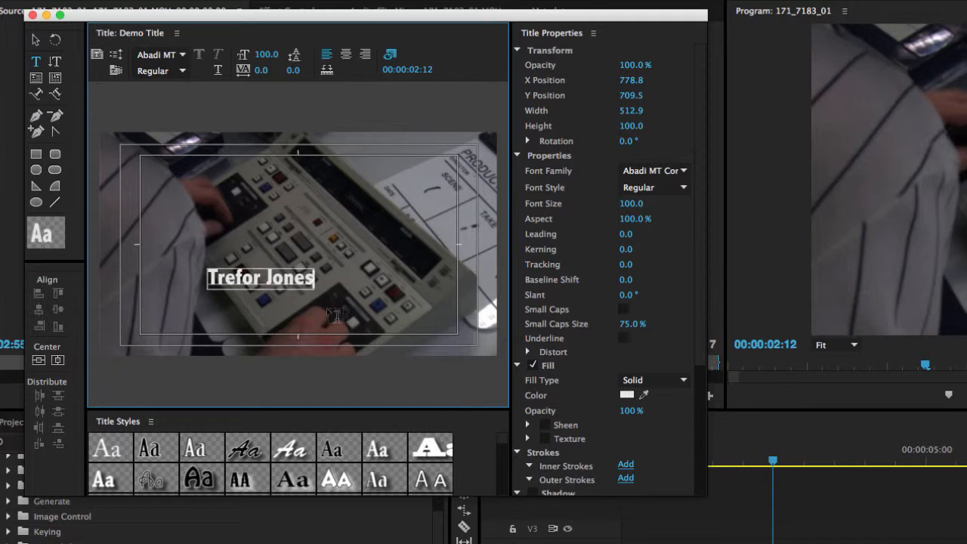
key("Escape")
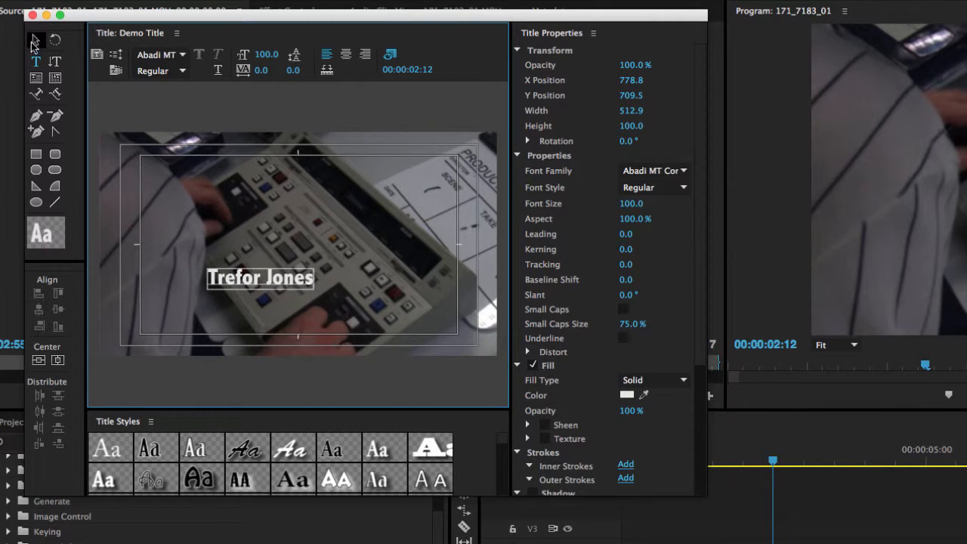
Step: Move the name text towards the lower right and set its height to 127
left_click_drag(246, 293, 380, 318)
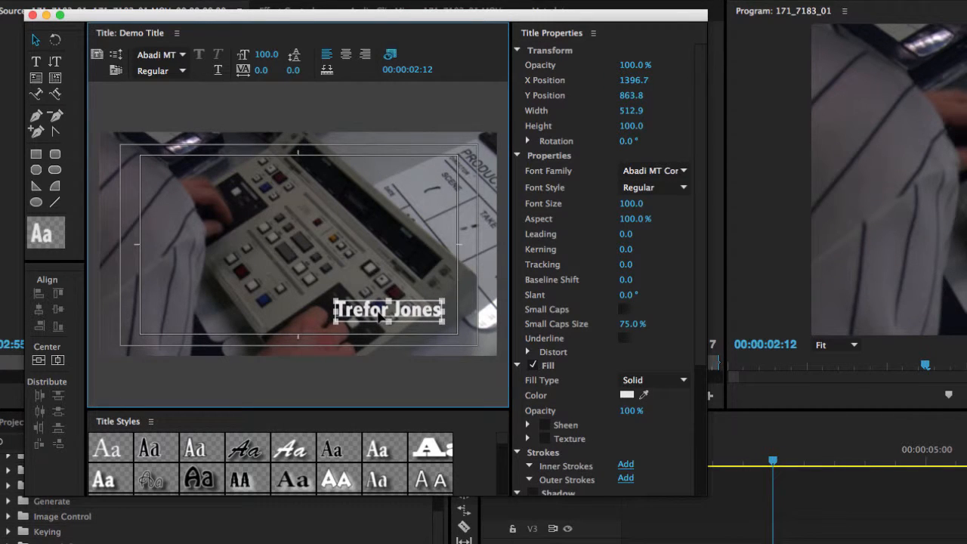
left_click_drag(630, 128, 650, 127)
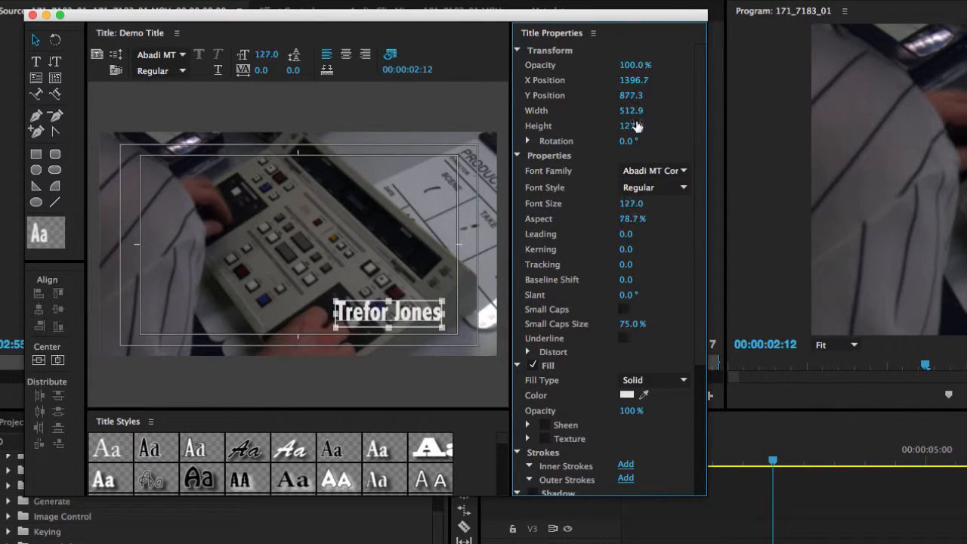
Step: Change the title text's font family to American Typewriter
left_click(649, 170)
left_click(683, 171)
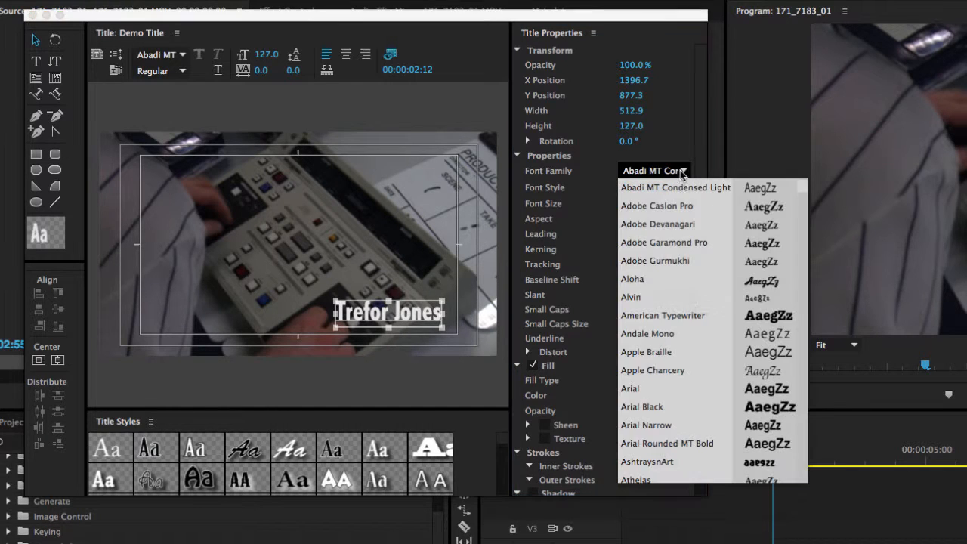
left_click(690, 317)
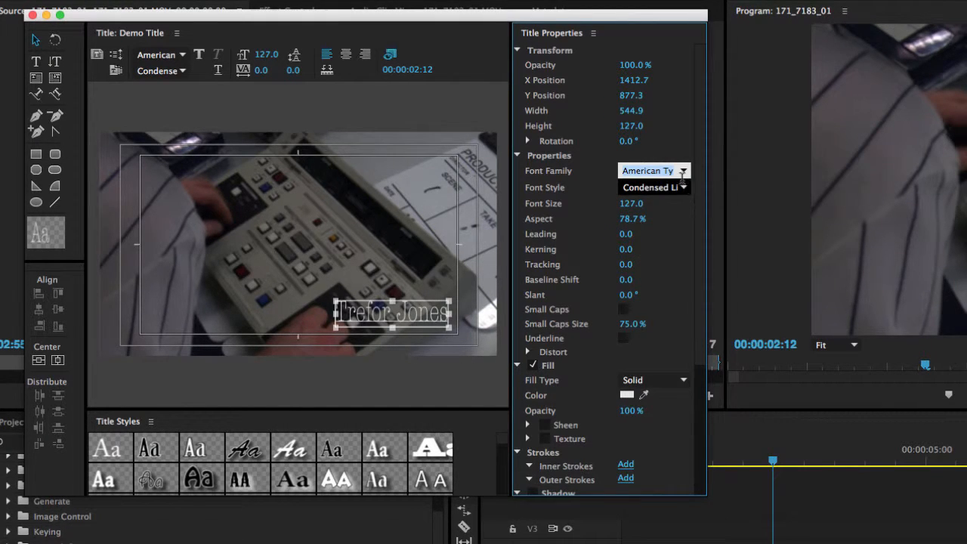
Step: Stretch the text's aspect to 112.7%, shift it left, and close the title designer
left_click_drag(635, 218, 660, 219)
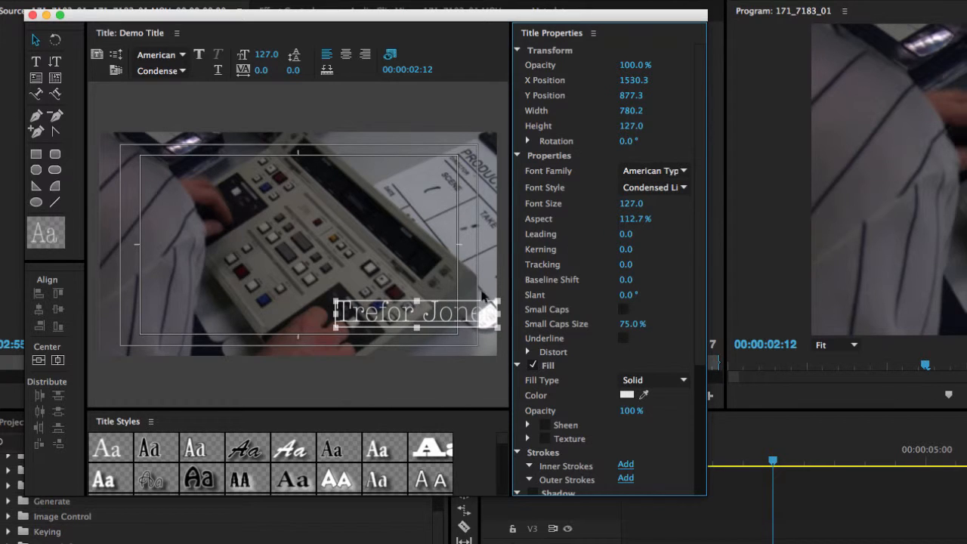
left_click_drag(442, 323, 397, 321)
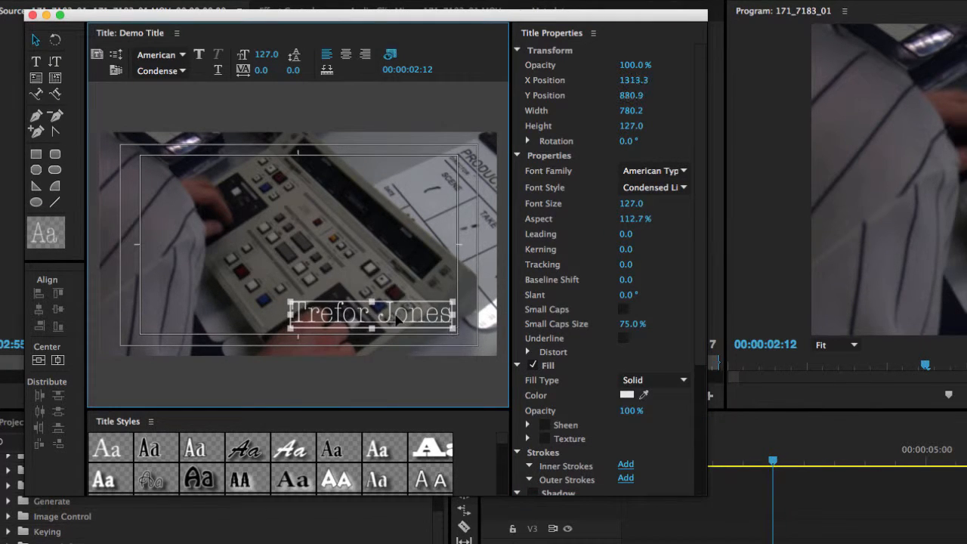
left_click(33, 15)
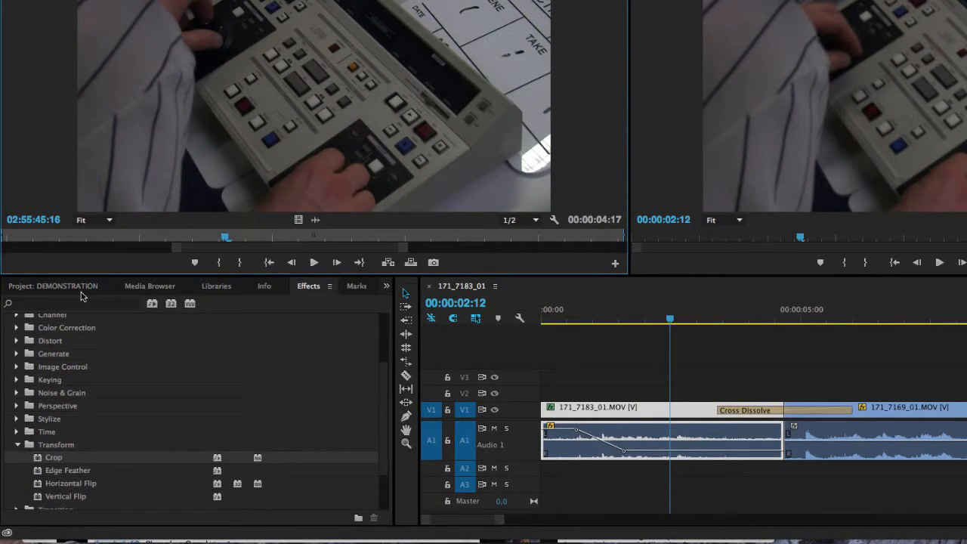
Step: Place Demo Title on track V2 starting at the beginning of the sequence
left_click(82, 291)
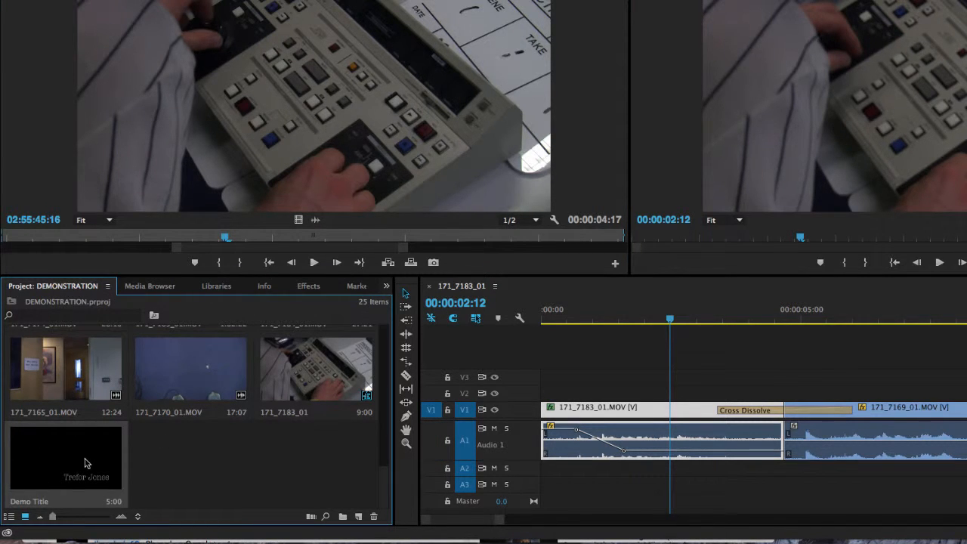
left_click_drag(82, 466, 592, 395)
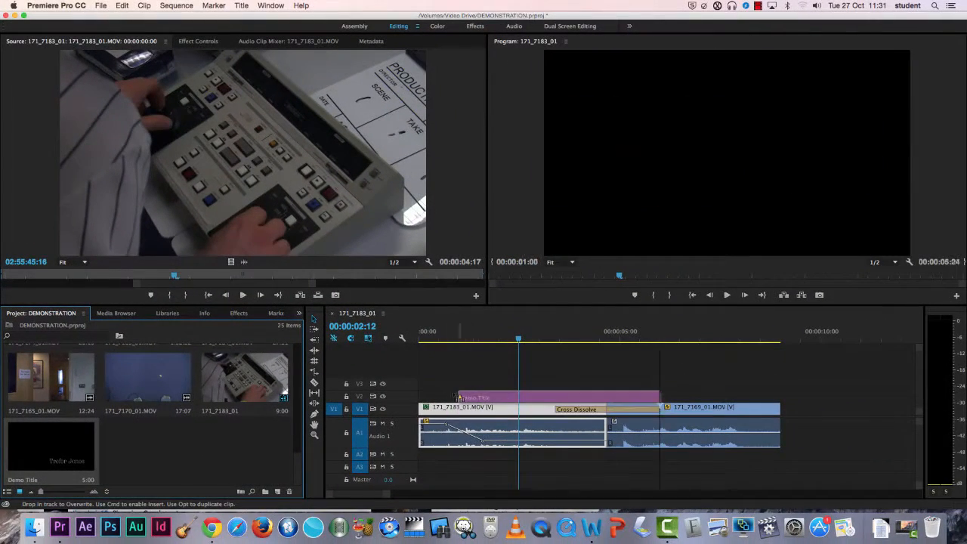
left_click_drag(458, 396, 420, 397)
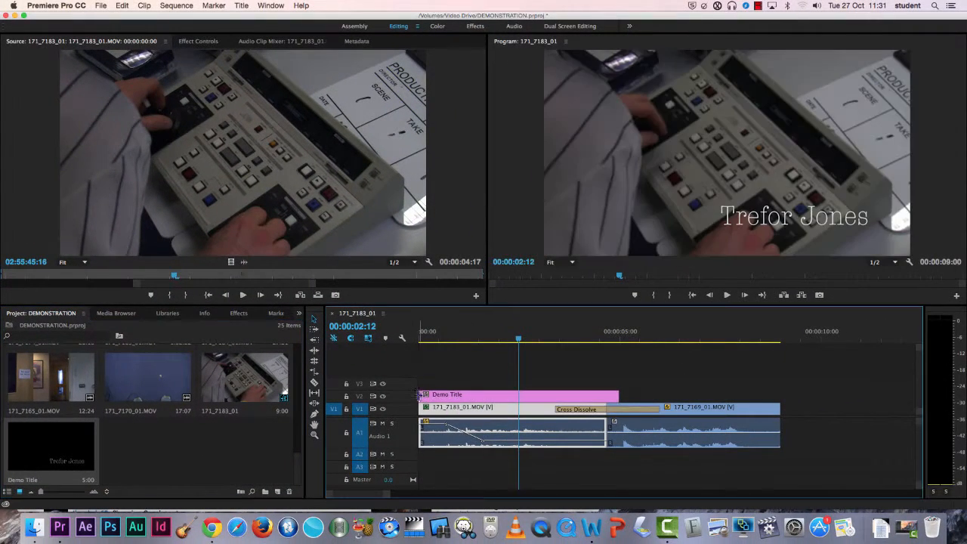
mouse_move(518, 340)
left_mouse_down()
mouse_move(425, 340)
mouse_move(531, 347)
mouse_move(510, 344)
left_mouse_up()
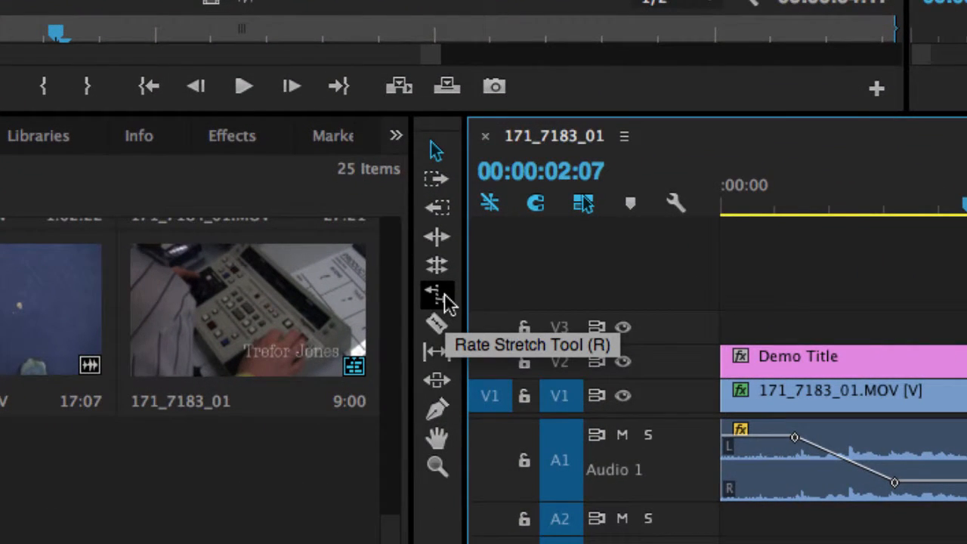
Step: Rate-stretch the second clip's end outward to slow it to 66.66%, then play back the sequence
left_click(438, 294)
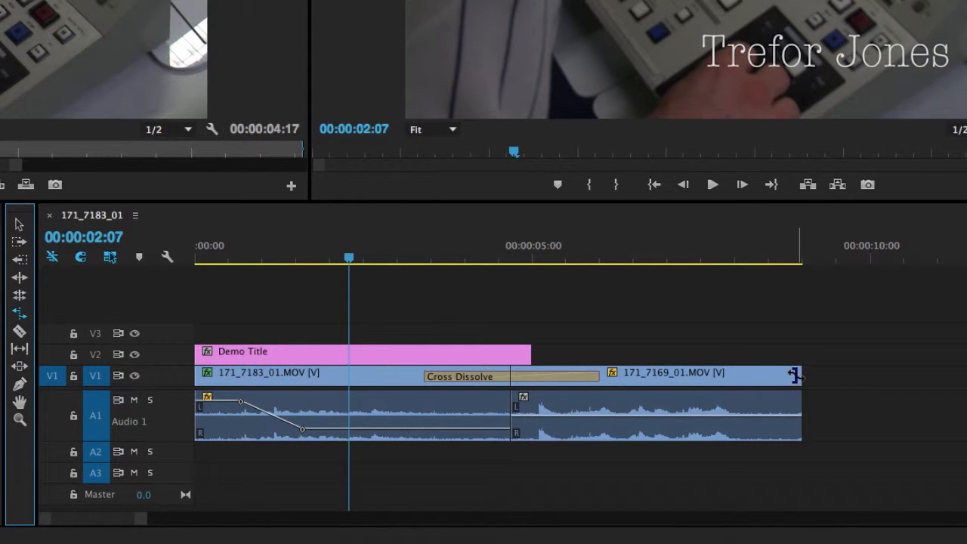
left_click_drag(797, 376, 946, 378)
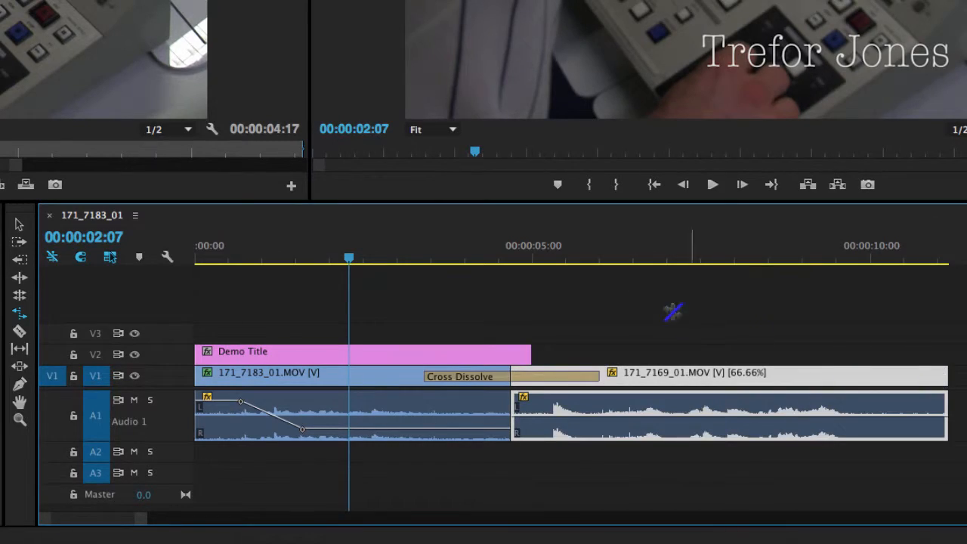
left_click(585, 257)
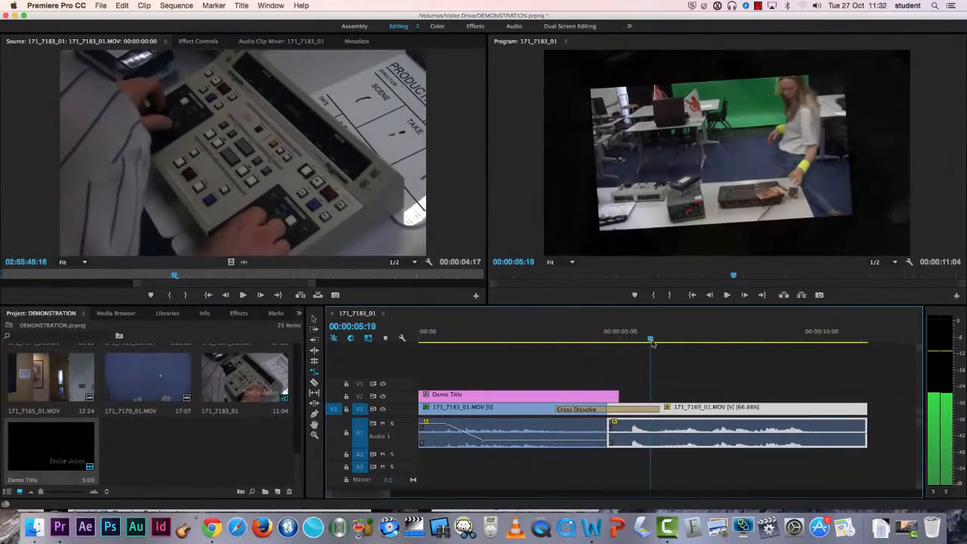
key("space")
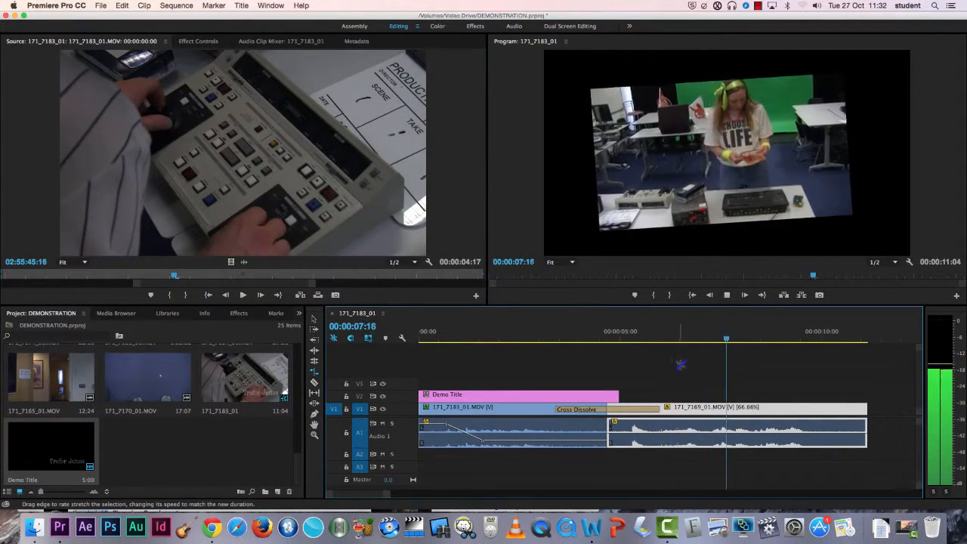
Step: Rate-stretch the second clip's end back inward to shorten it, then play the sequence from about 4 seconds
key("space")
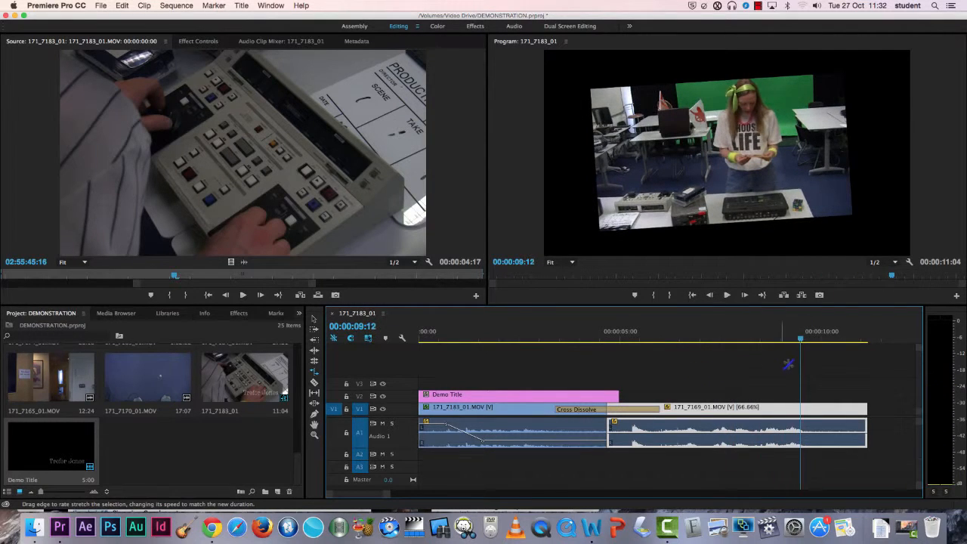
left_click_drag(865, 408, 684, 408)
left_click(627, 340)
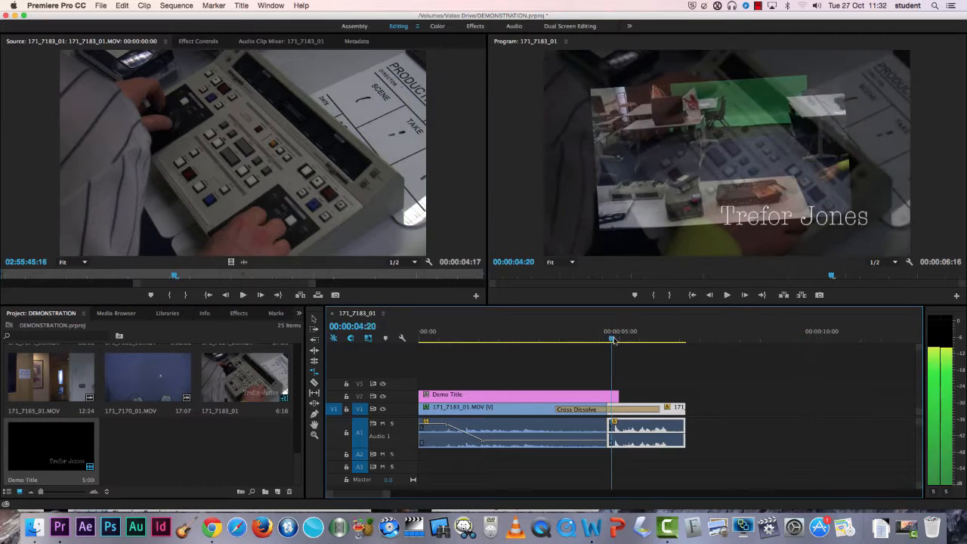
key("space")
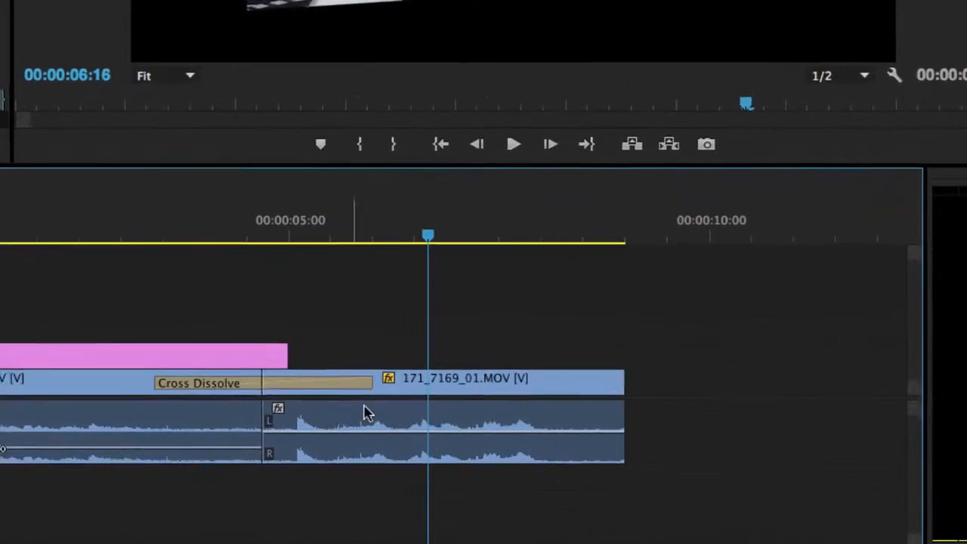
Step: Try setting the second clip's speed to 66% in Speed/Duration, and undo the change
right_click(502, 390)
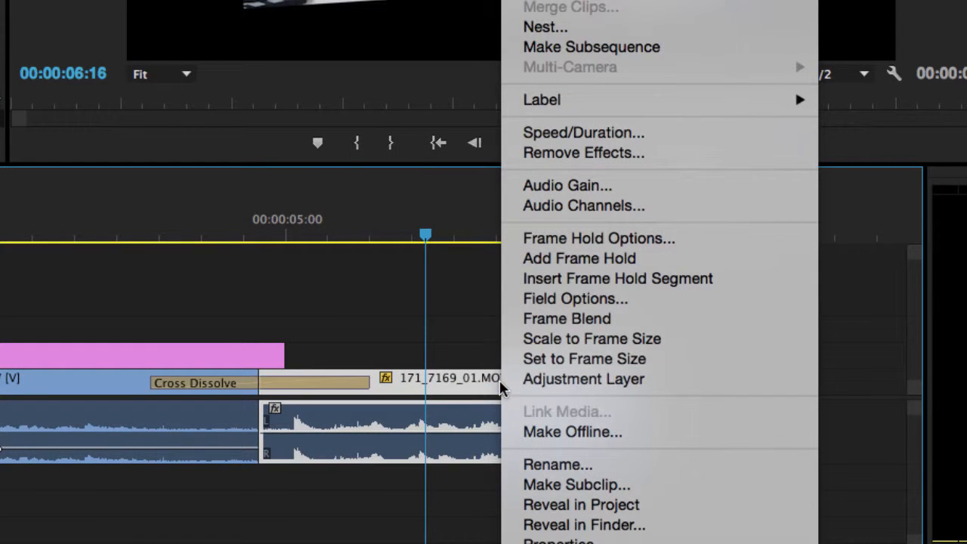
left_click(675, 147)
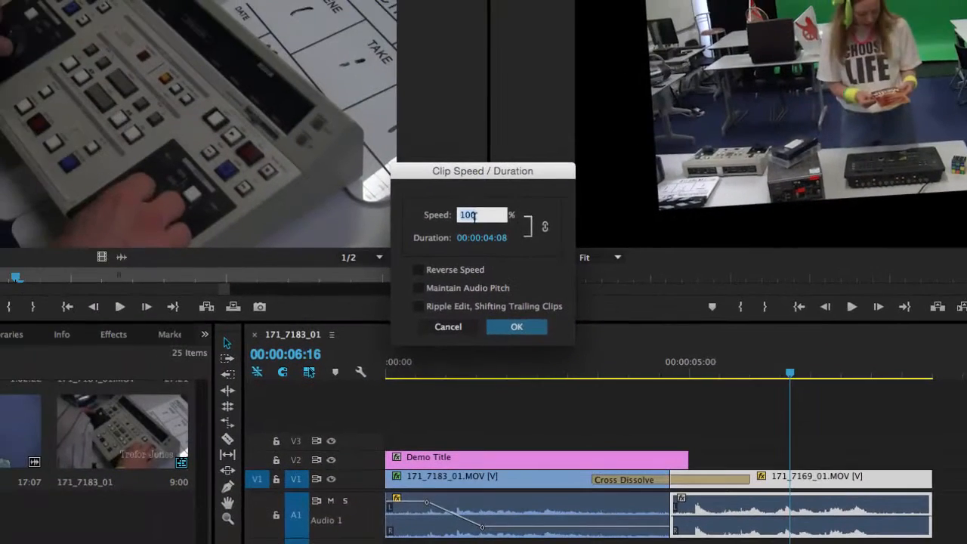
type("66")
left_click(514, 326)
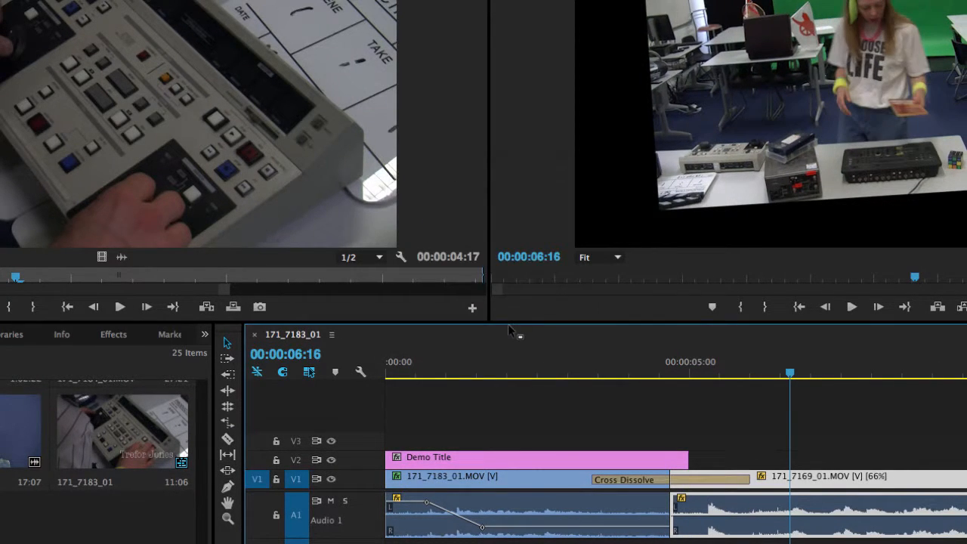
key("ctrl+z")
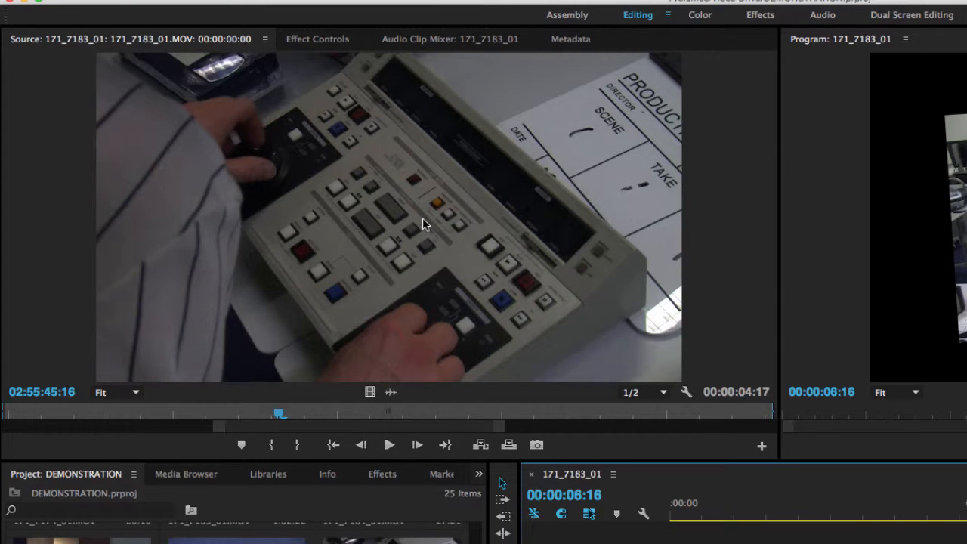
Step: Set the source clip's speed to 66% in the Clip Speed / Duration dialog
right_click(151, 94)
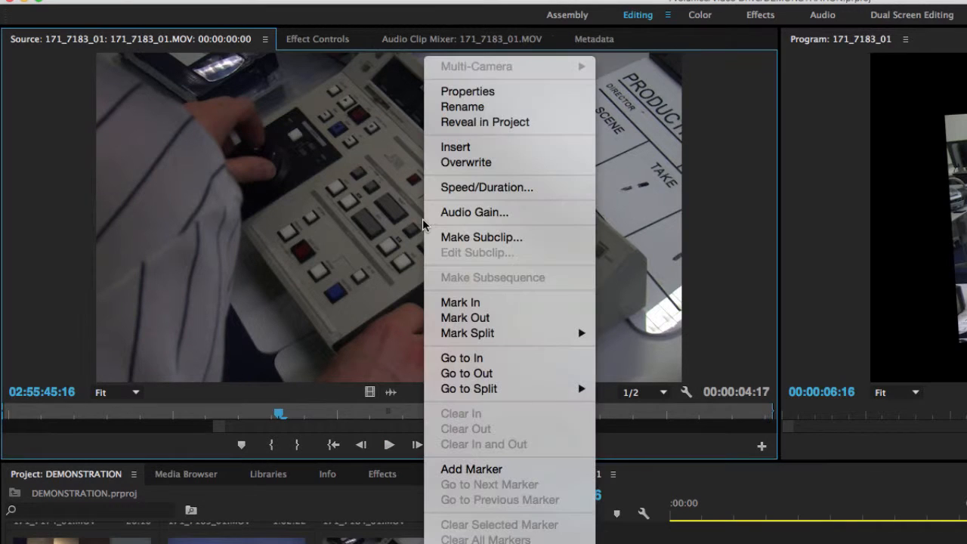
left_click(522, 191)
type("60")
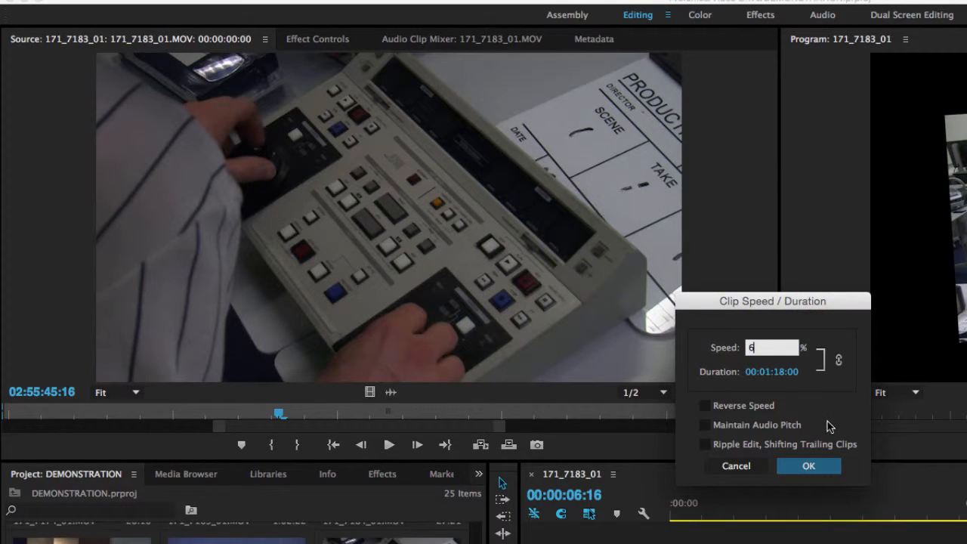
left_click(809, 465)
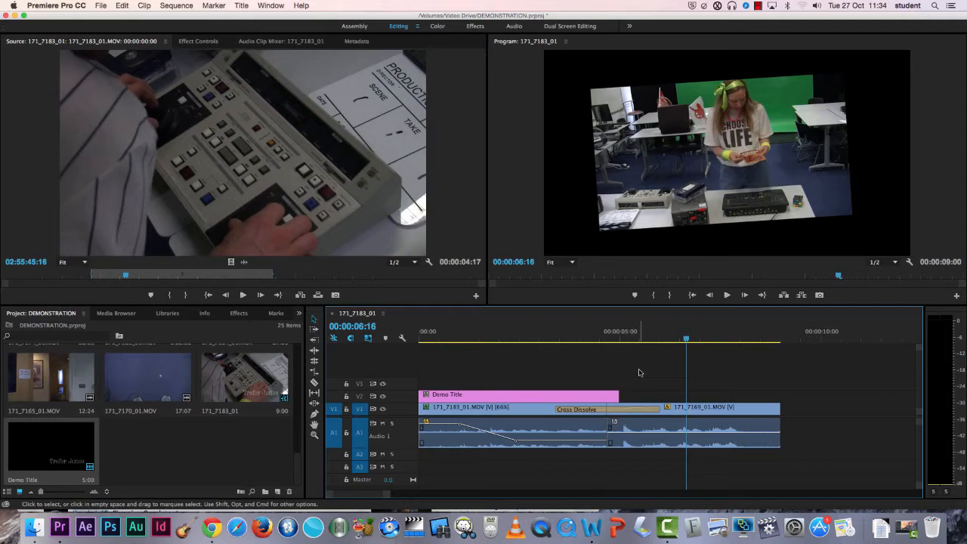
Step: Export the sequence as H.264 media with the output file named Demonstration
left_click(103, 6)
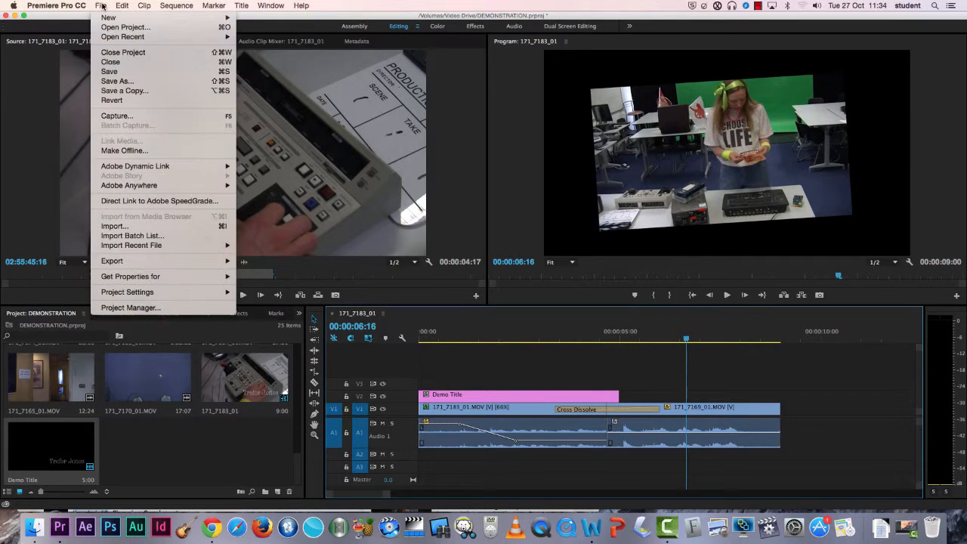
mouse_move(124, 263)
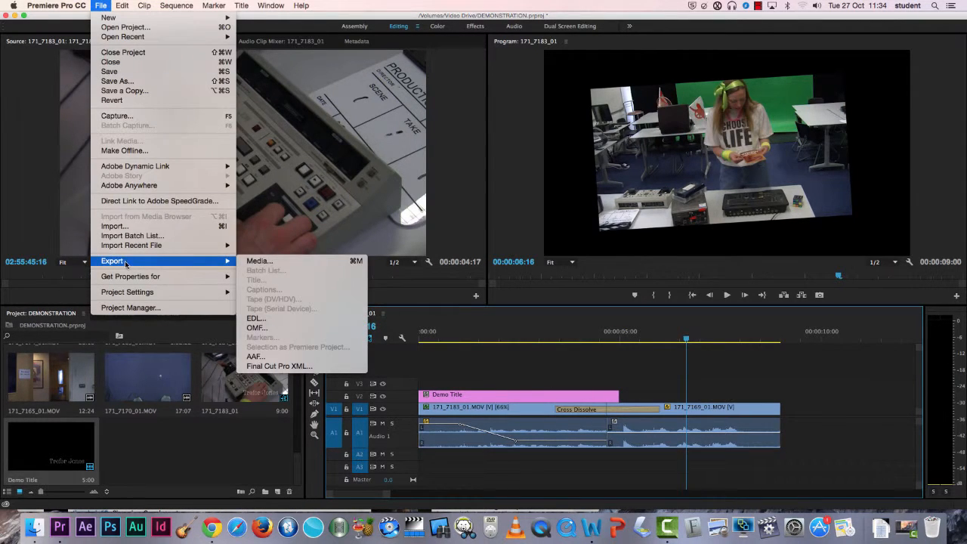
left_click(329, 264)
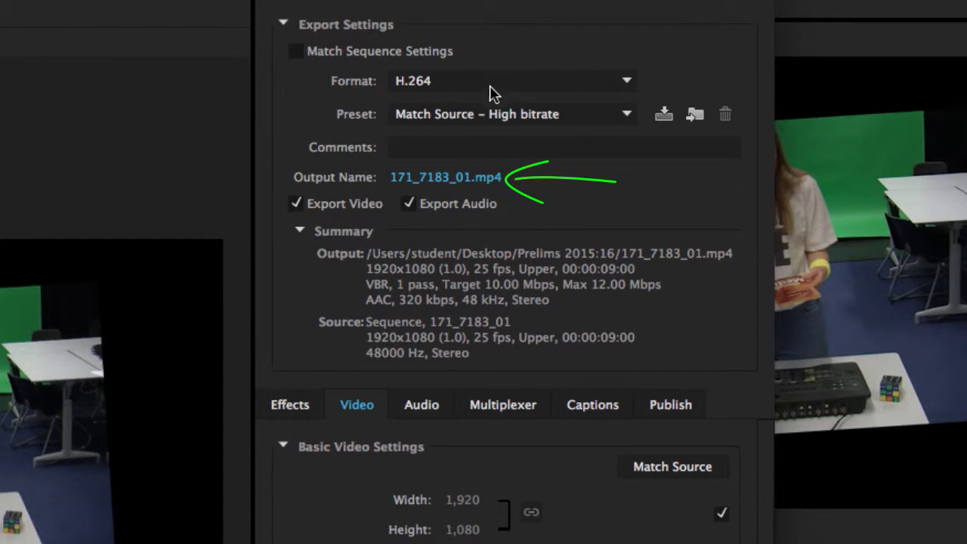
left_click(464, 186)
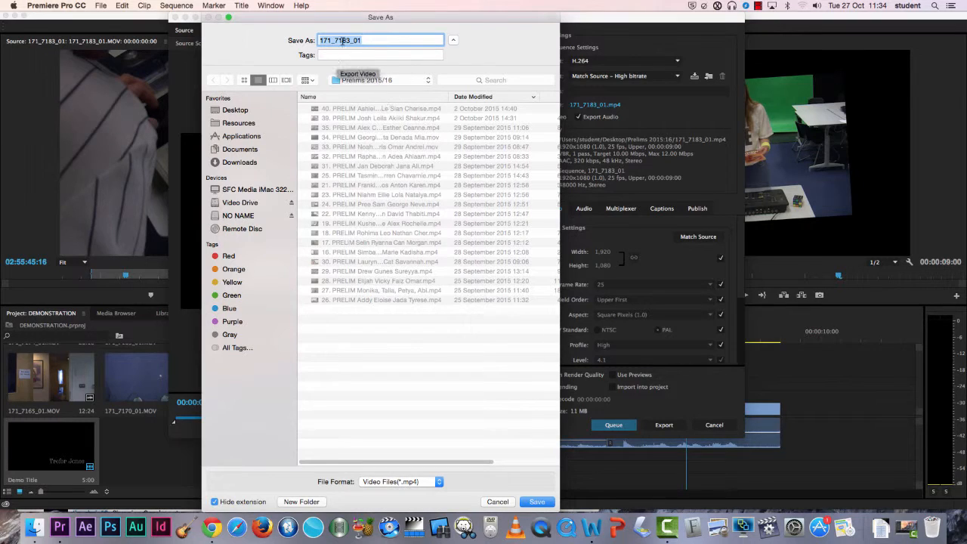
type("Demonstration")
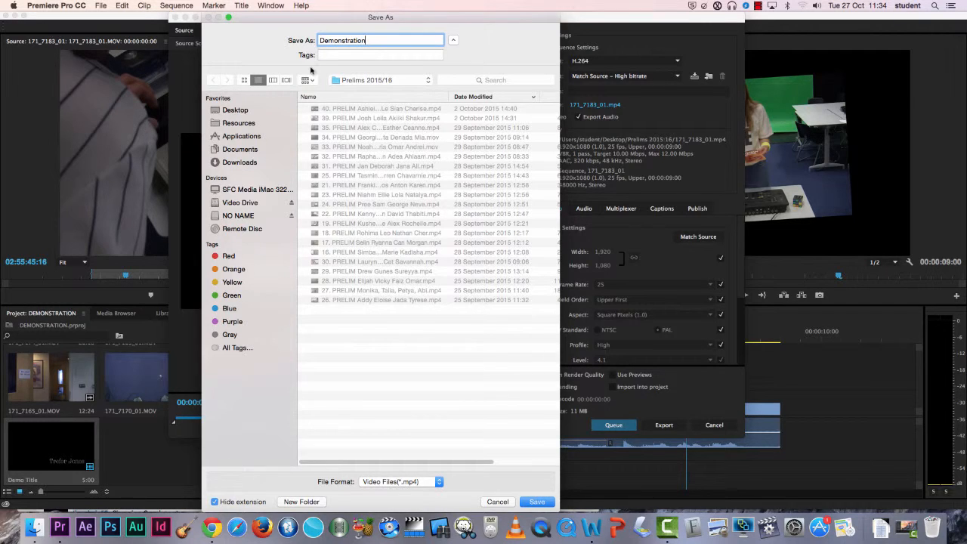
key("Return")
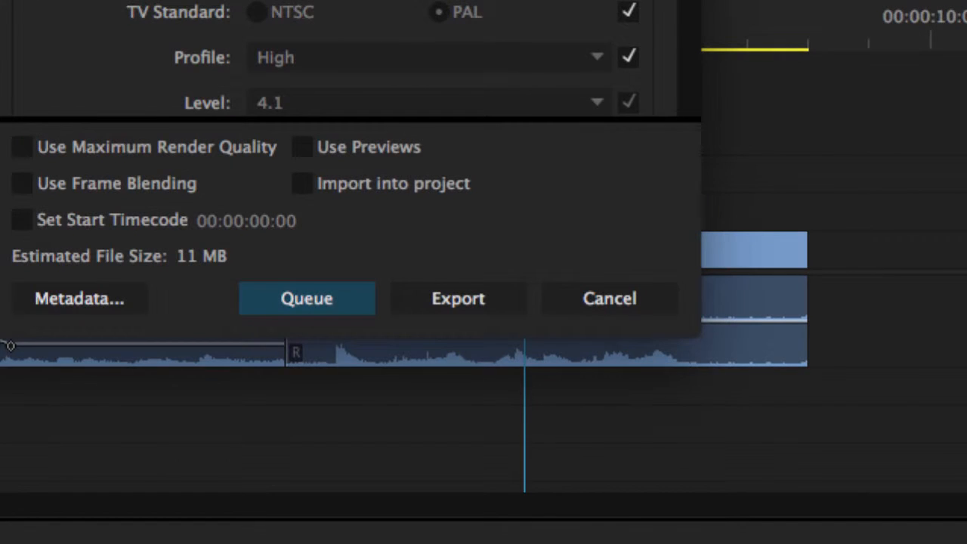
left_click(483, 304)
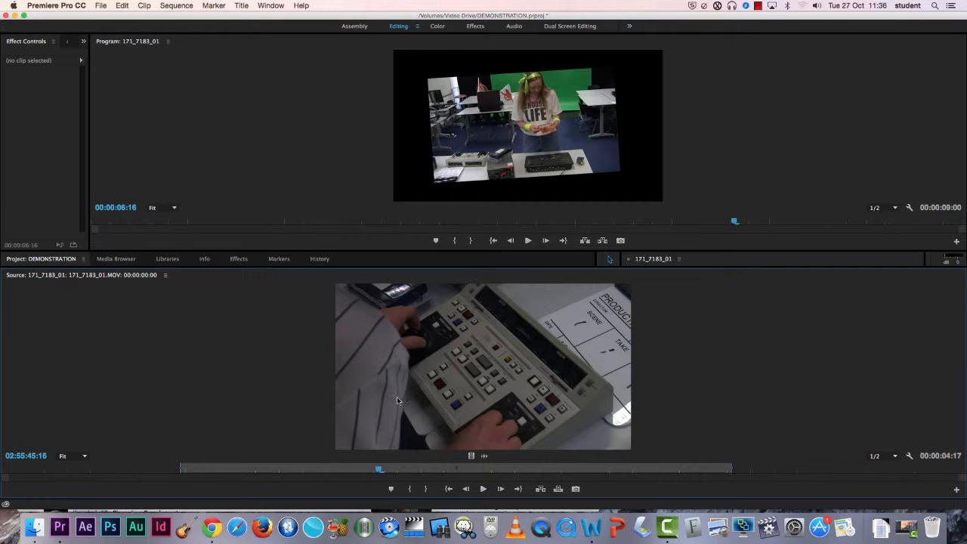
Step: Reset the Editing workspace to its saved layout
left_click(272, 6)
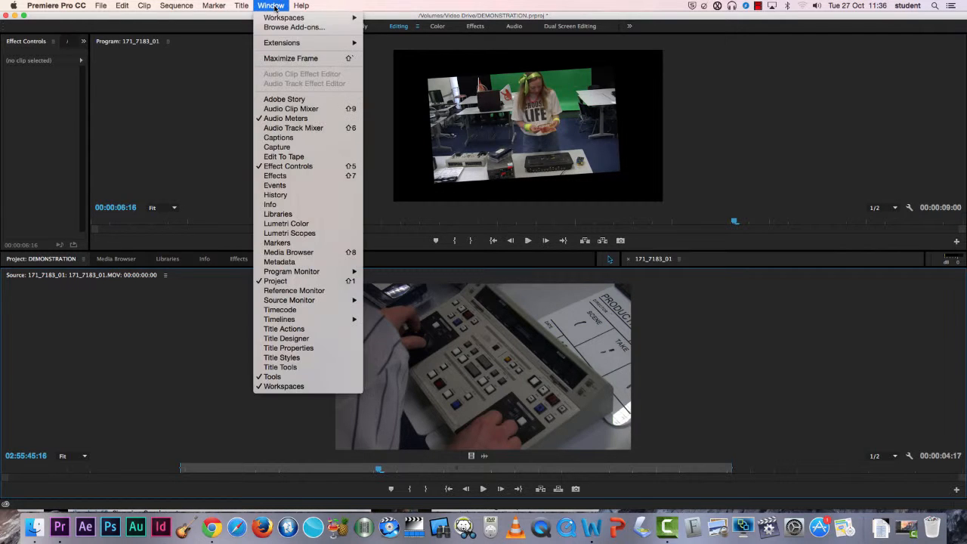
mouse_move(277, 19)
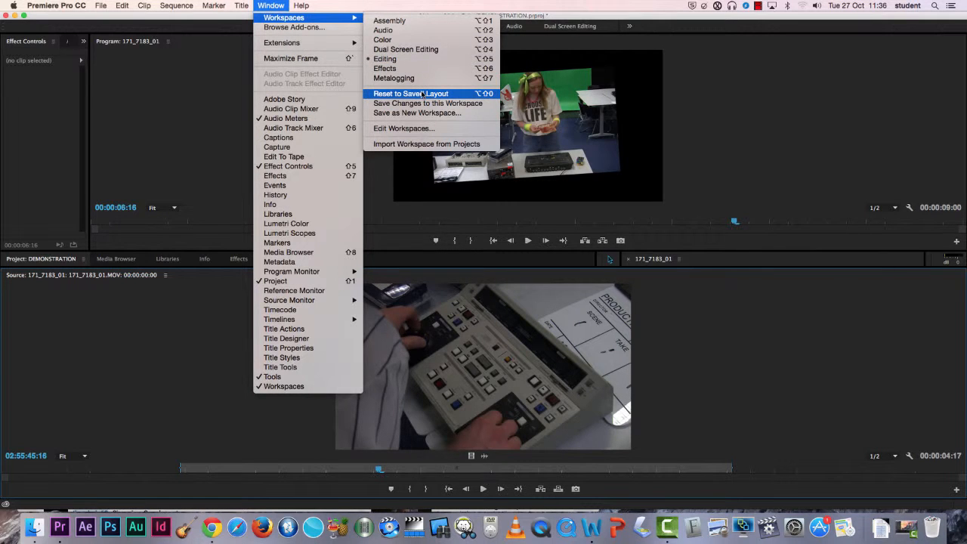
left_click(421, 94)
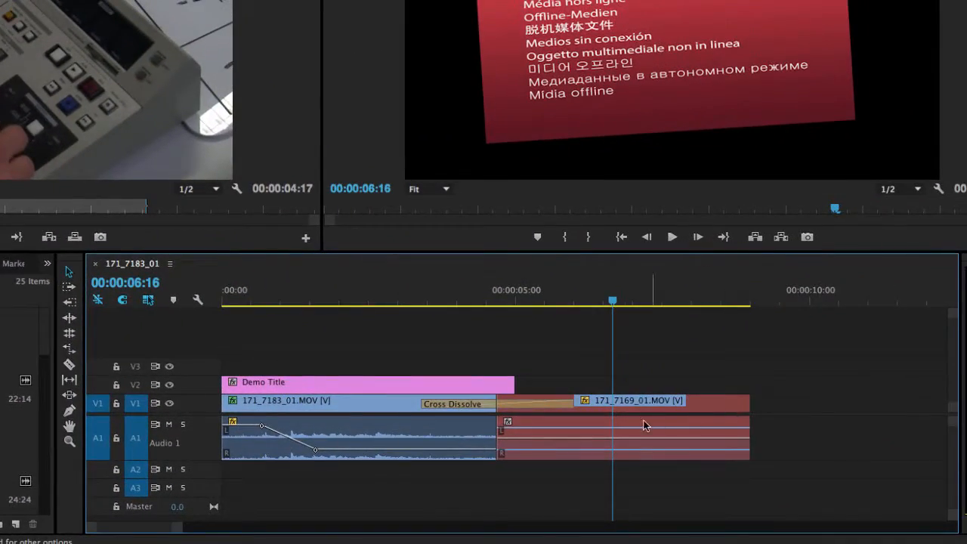
Step: Relink the offline second clip in the timeline to its media file on the Video Drive
right_click(692, 408)
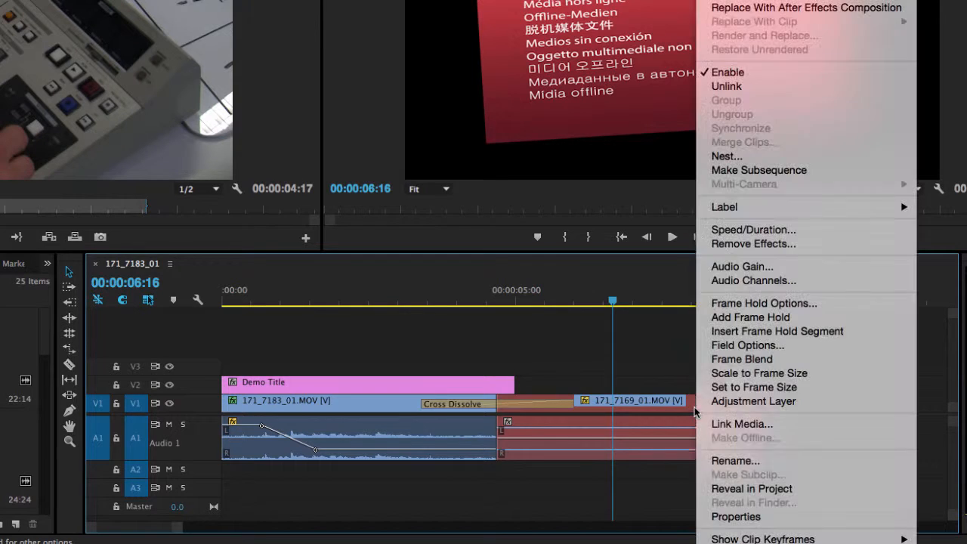
left_click(786, 430)
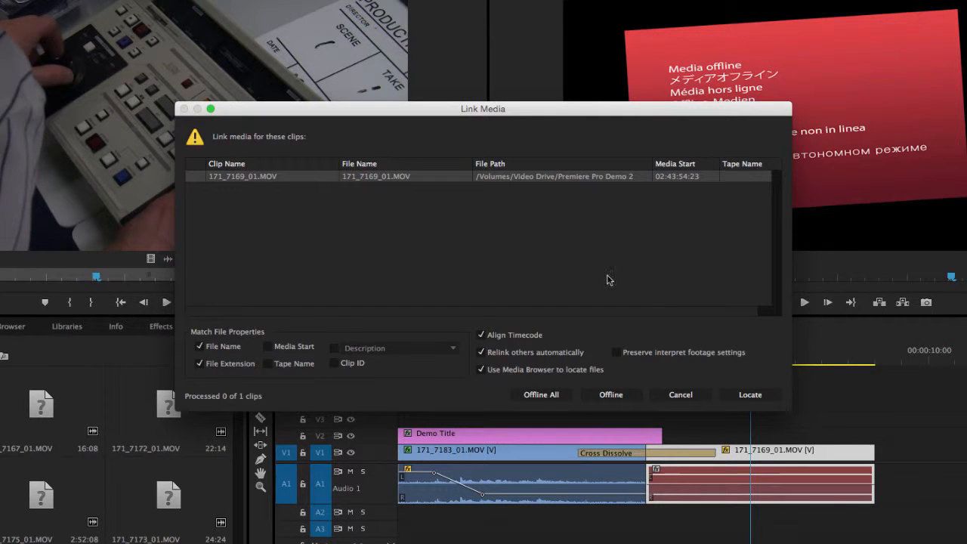
left_click(750, 394)
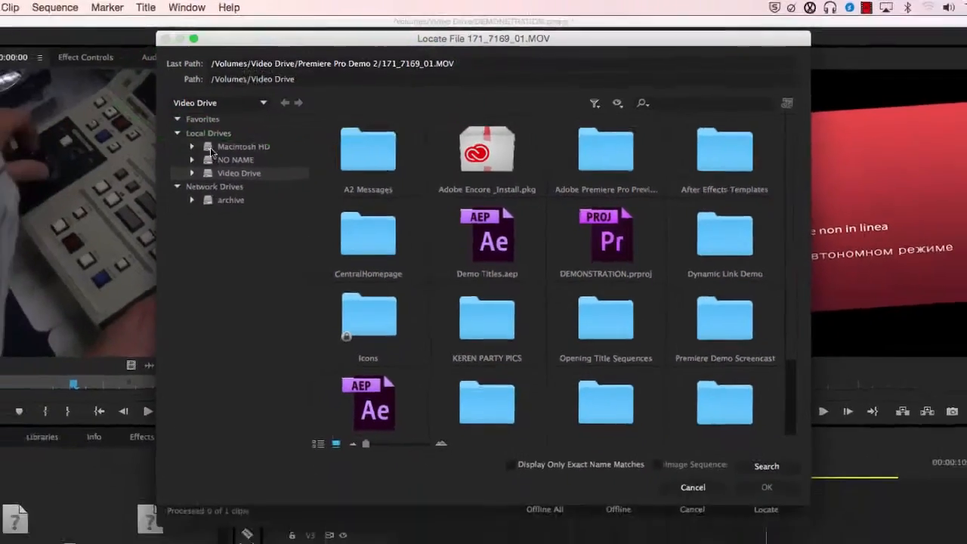
left_click(96, 187)
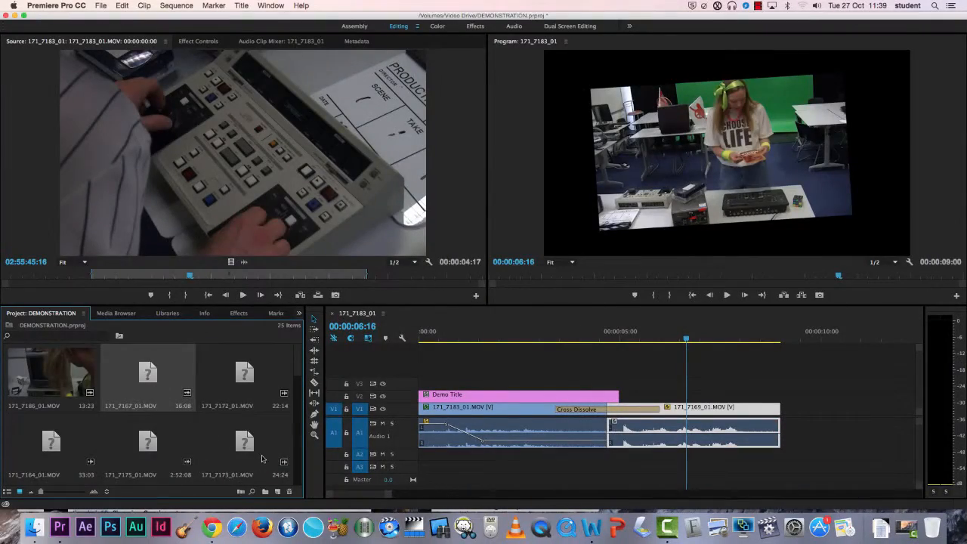
left_click(262, 458, "shift")
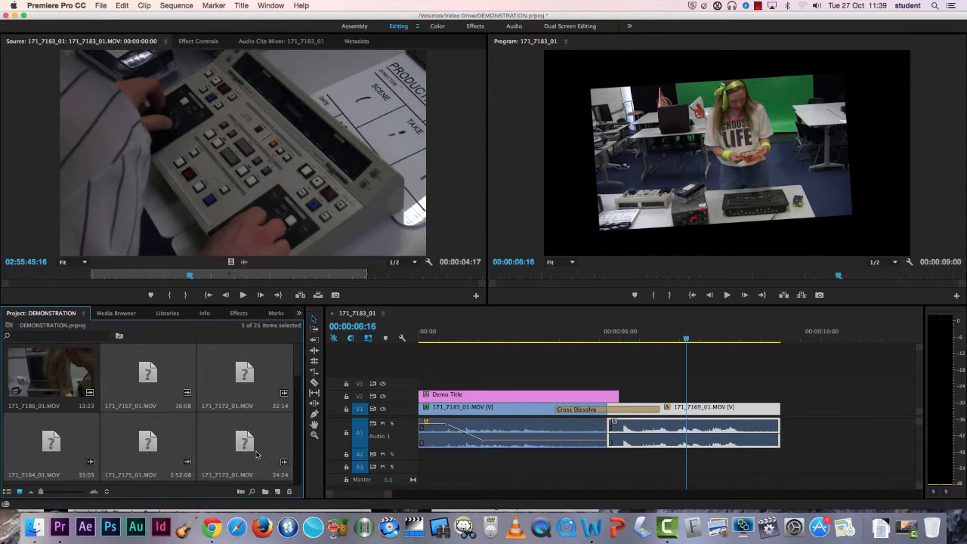
Step: Open Link Media for the offline project clips and locate their media files
right_click(159, 377)
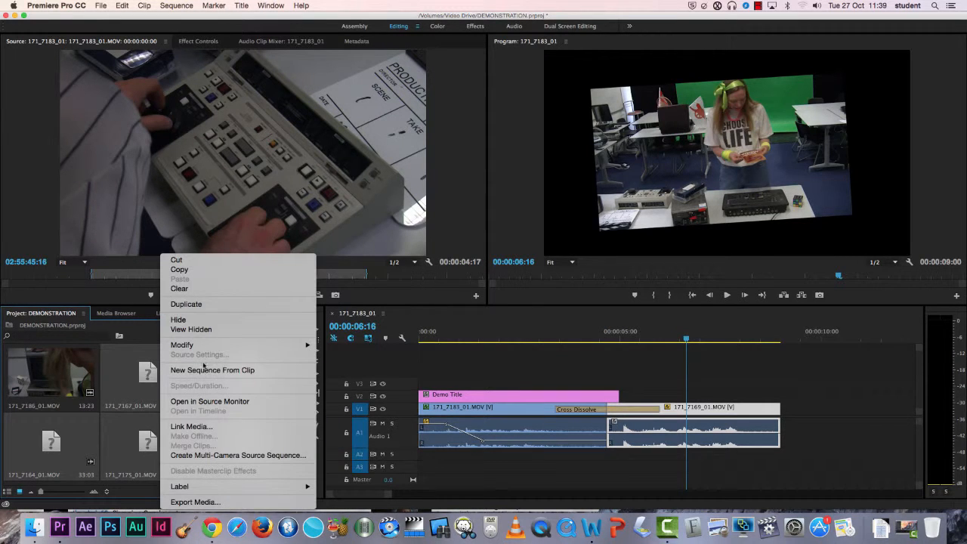
left_click(219, 427)
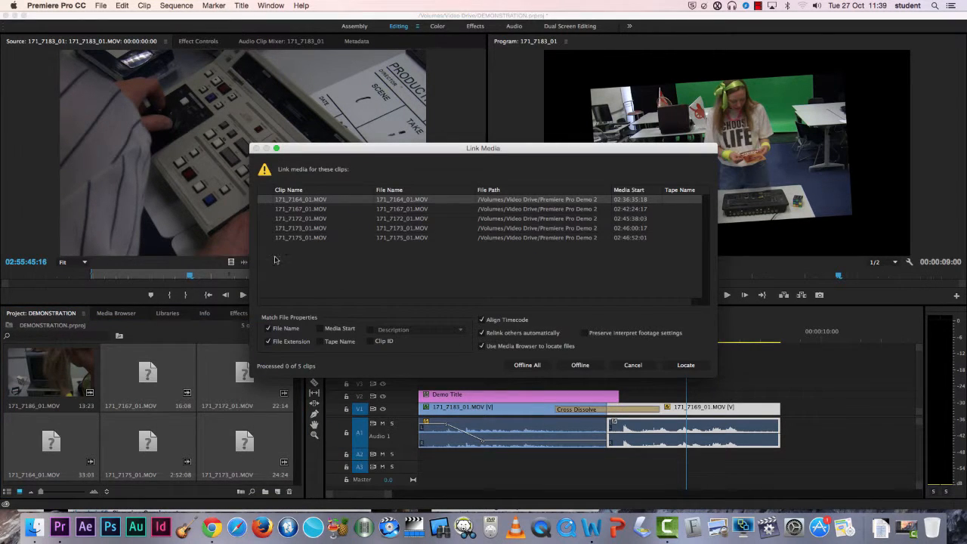
left_click(694, 369)
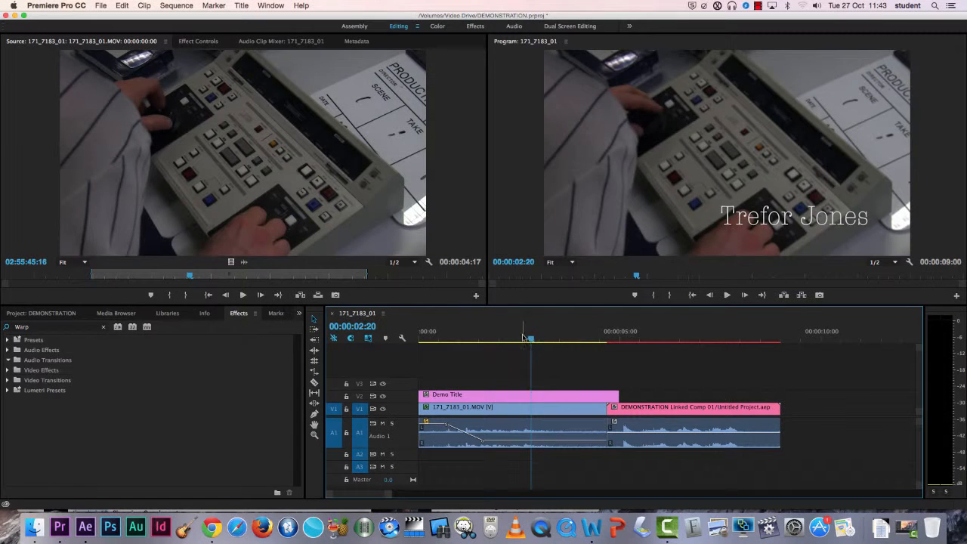
Step: Scrub and play back the second clip in the timeline, then render the sequence previews
left_click_drag(524, 340, 691, 340)
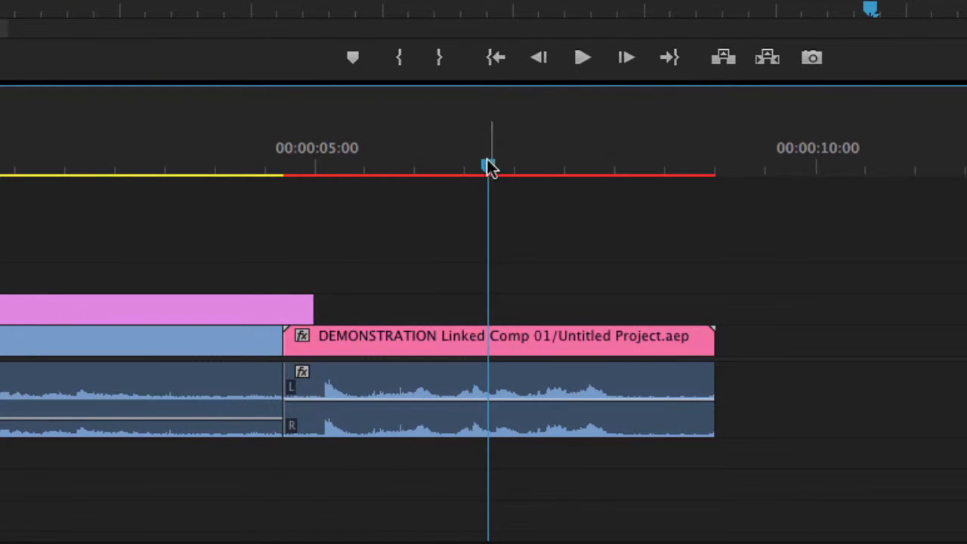
left_click_drag(488, 167, 336, 171)
key("space")
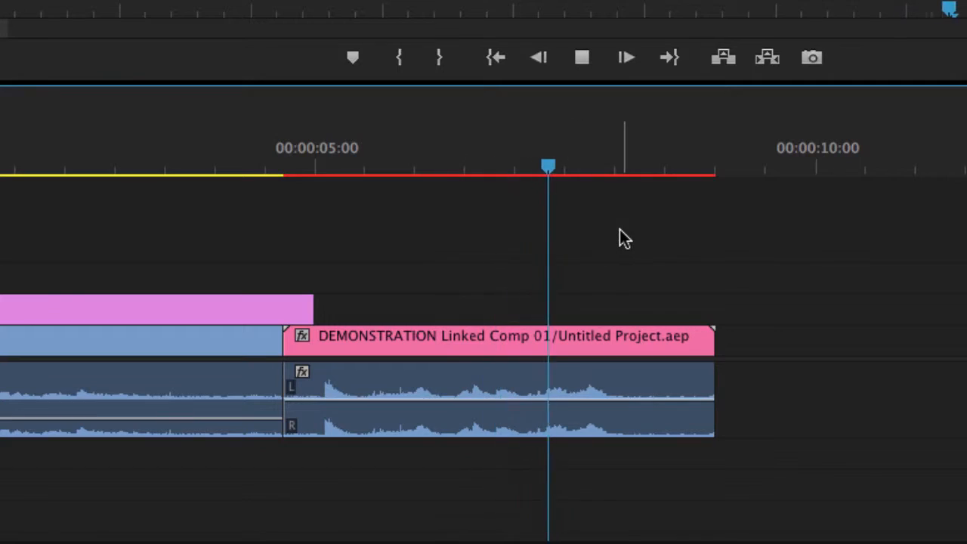
key("space")
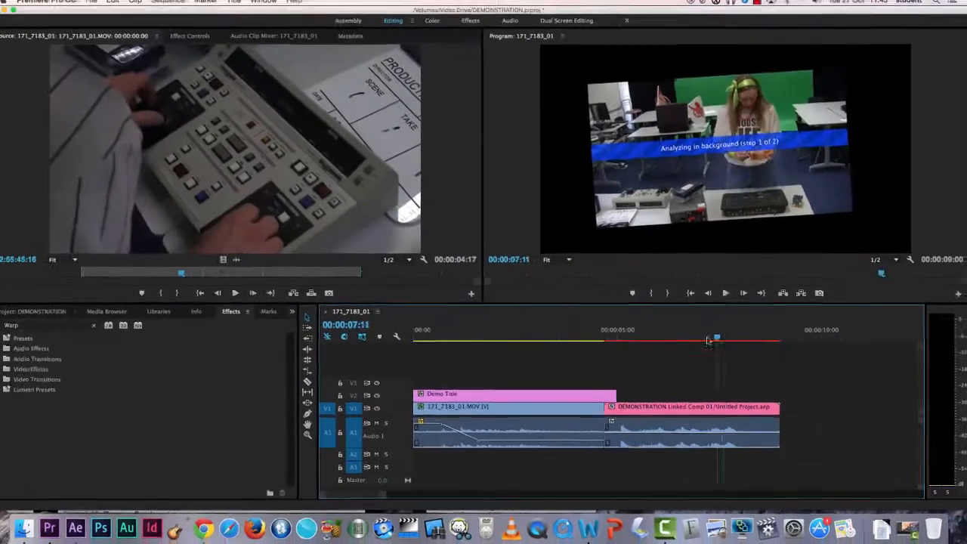
left_click_drag(708, 341, 642, 333)
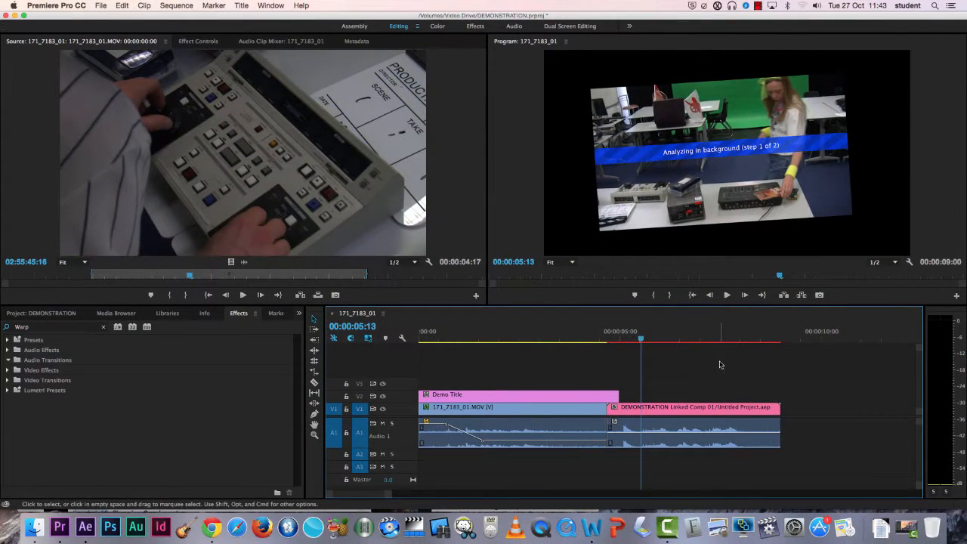
key("Return")
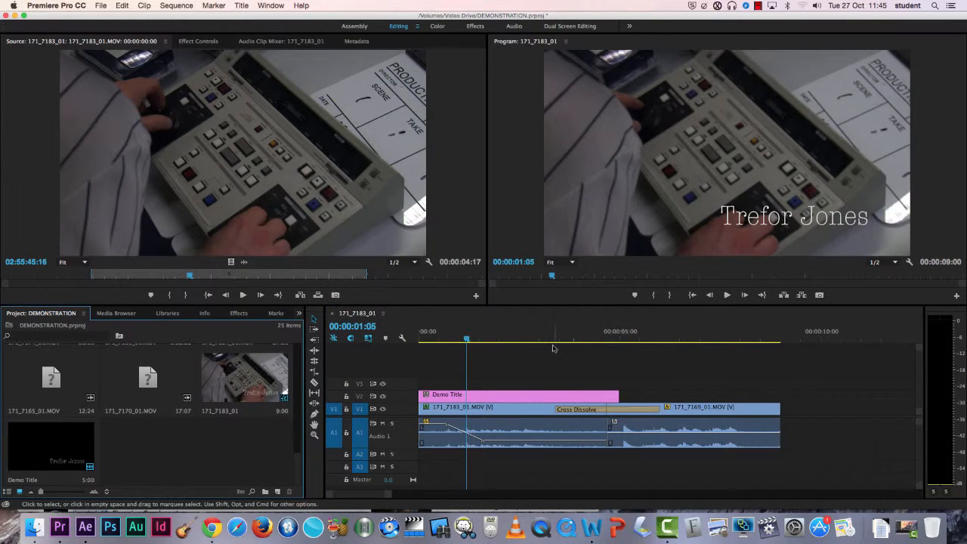
Step: Create a new 1920×1080, 25 fps Black Video item in the project
left_click(100, 7)
mouse_move(98, 18)
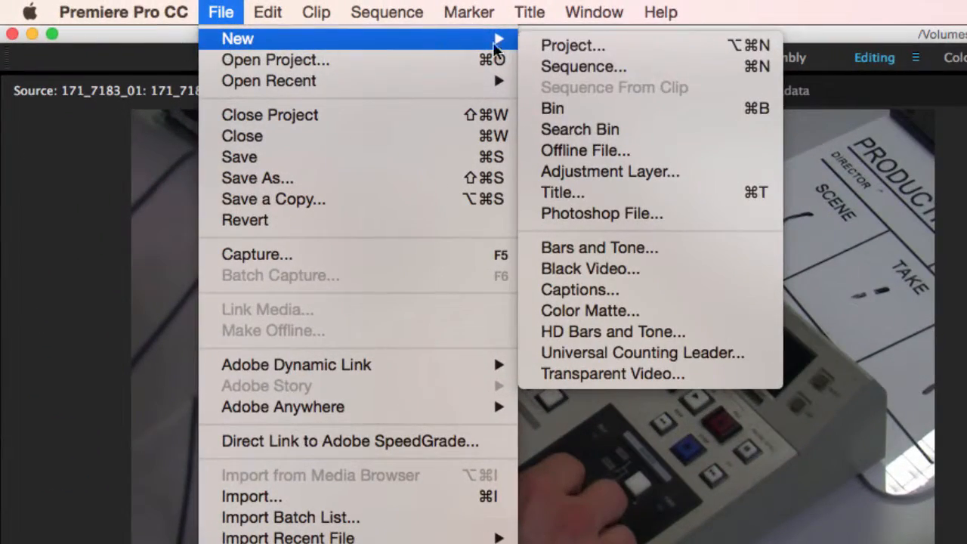
left_click(657, 271)
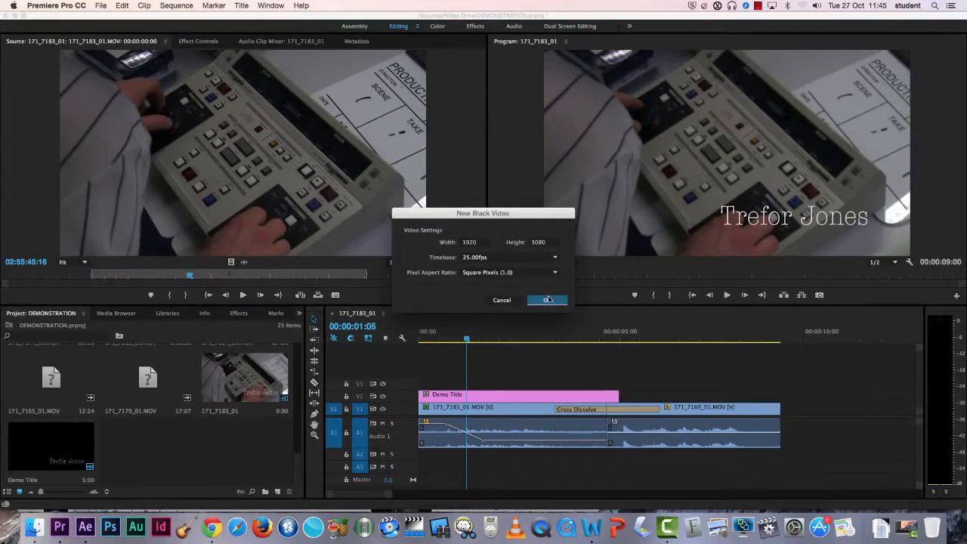
left_click(548, 300)
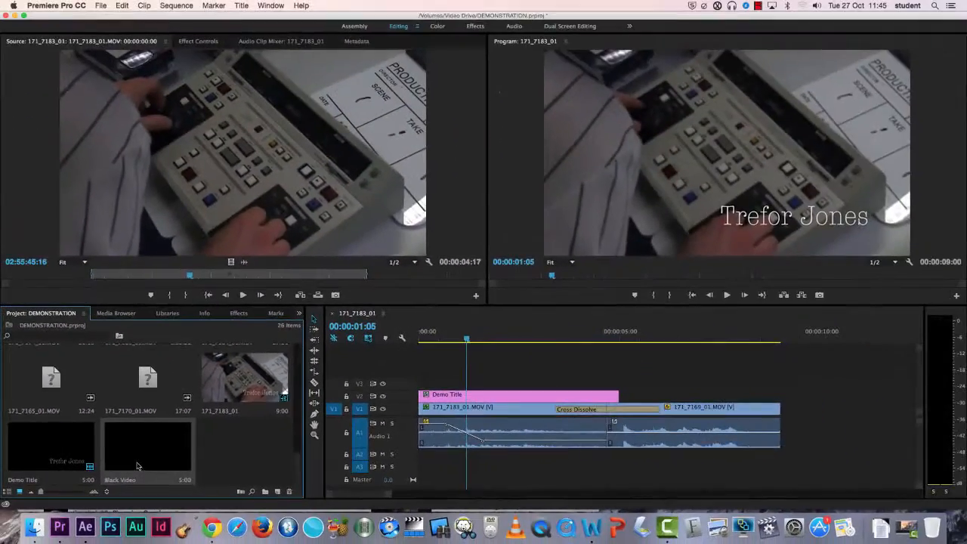
Step: Add the Black Video to the end of the sequence on V1, after the 171_7169_01 clip
left_click_drag(136, 465, 779, 407)
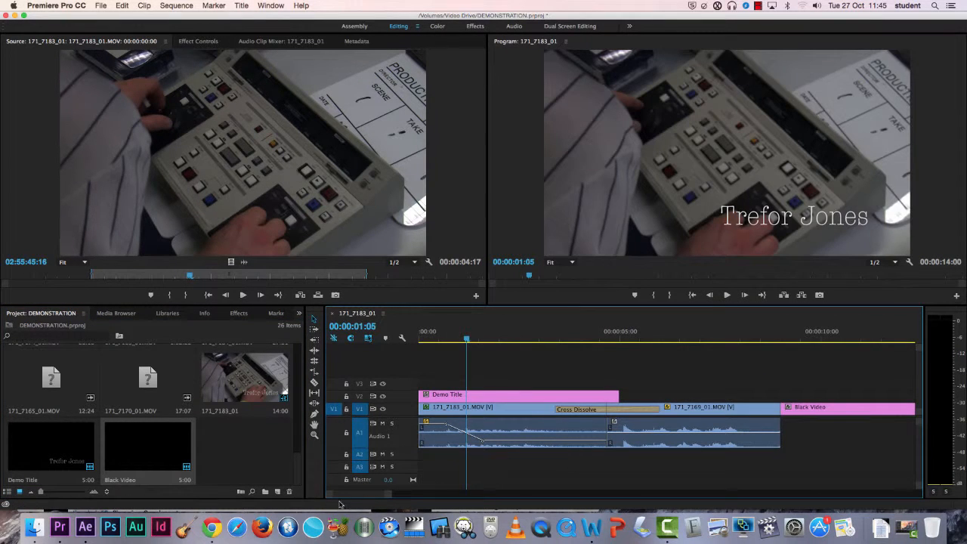
left_click_drag(376, 495, 380, 497)
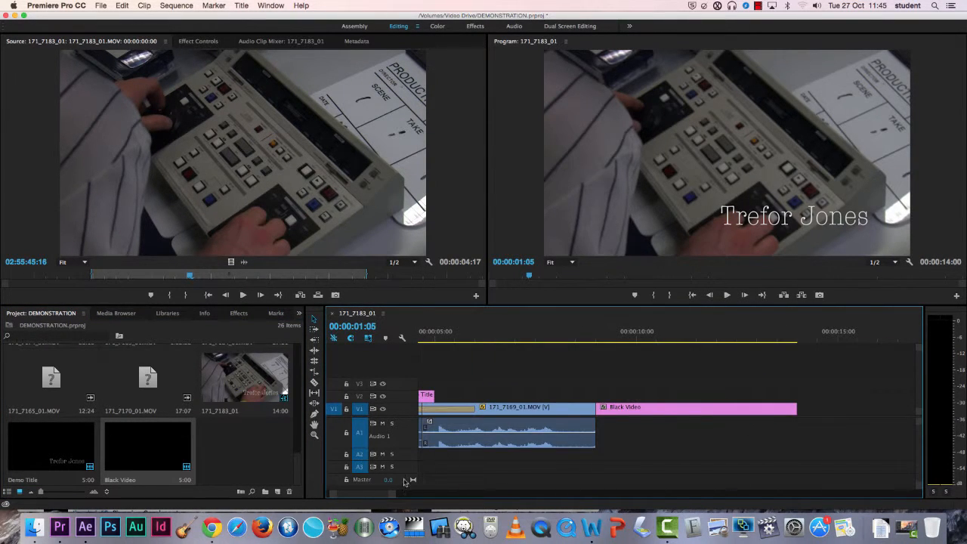
left_click_drag(567, 344, 588, 340)
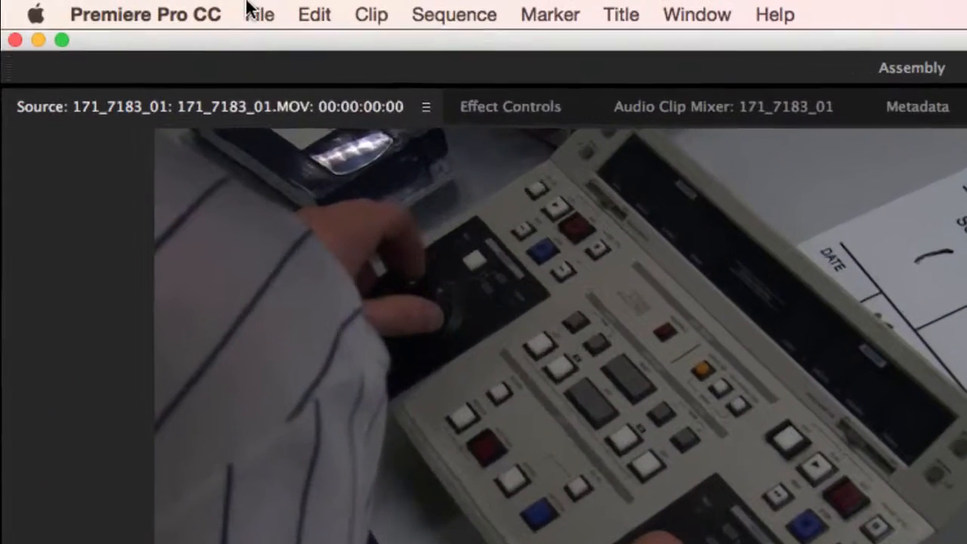
Step: Create a new 1920×1080, 25 fps Color Matte in blue 2618CE, keeping the name Color Matte
left_click(98, 4)
mouse_move(274, 43)
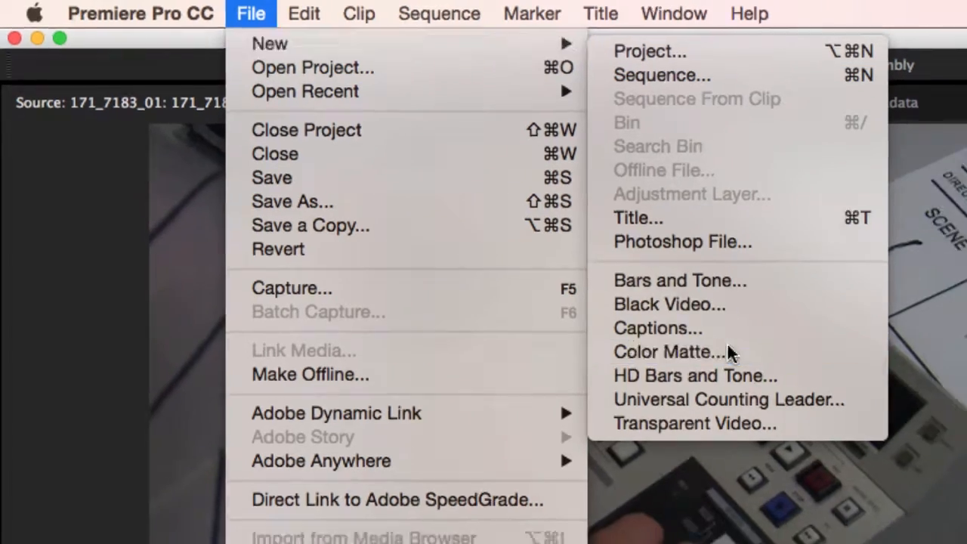
left_click(756, 365)
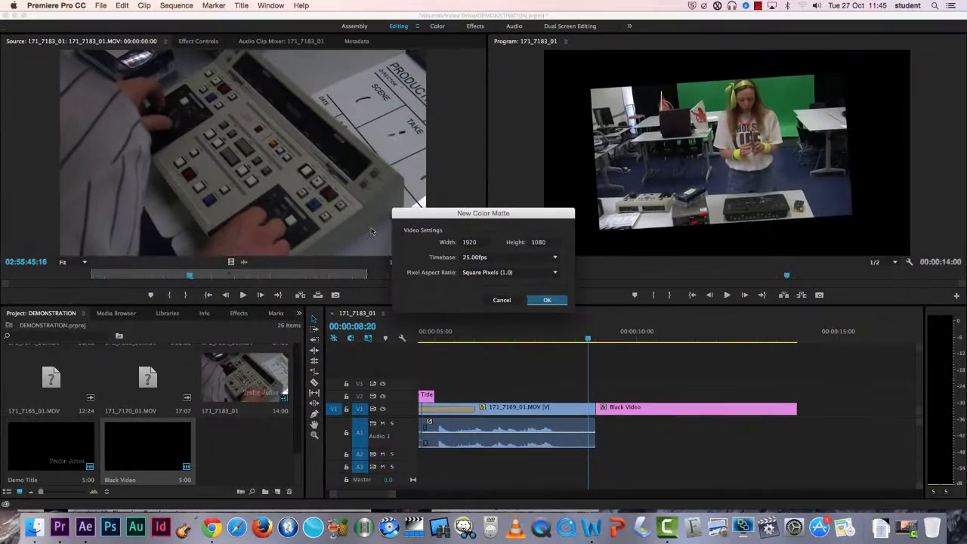
left_click(532, 300)
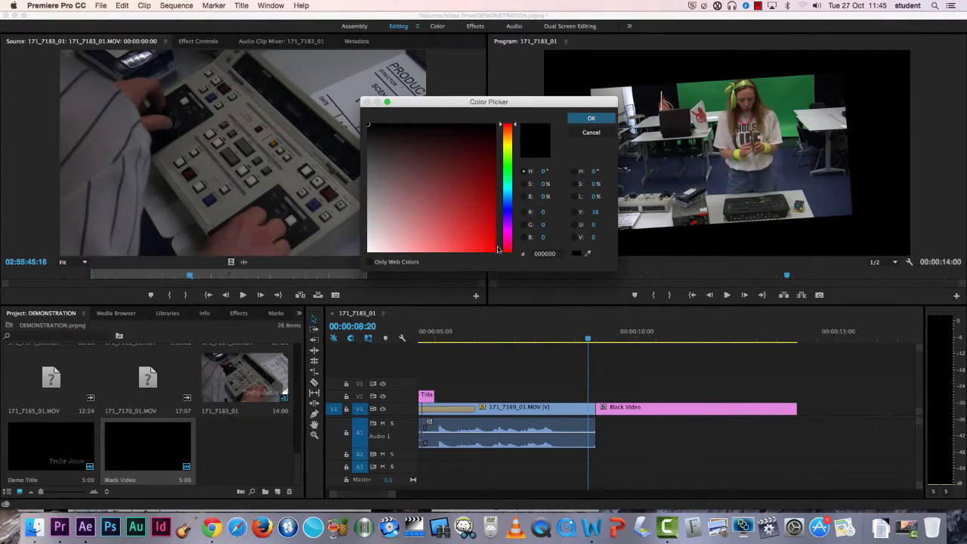
left_click(506, 214)
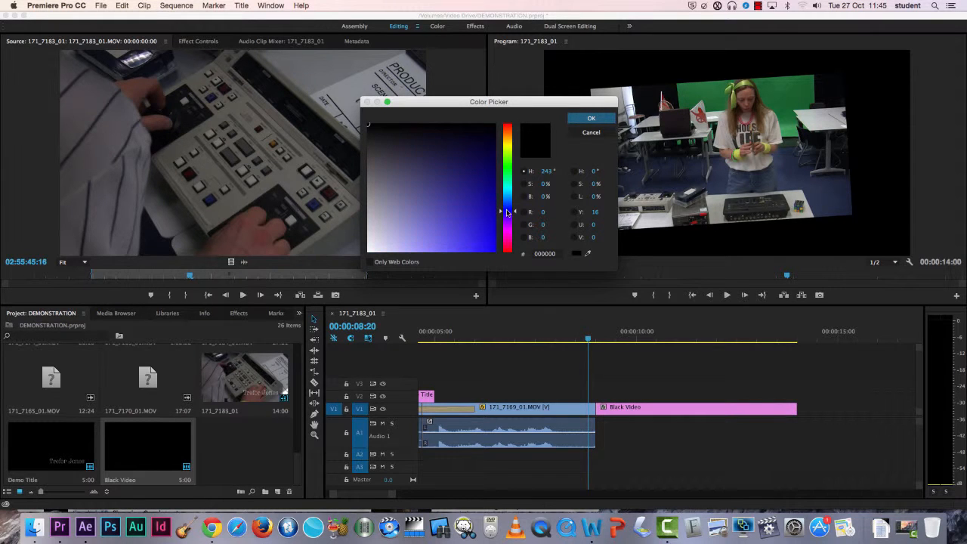
left_click(476, 211)
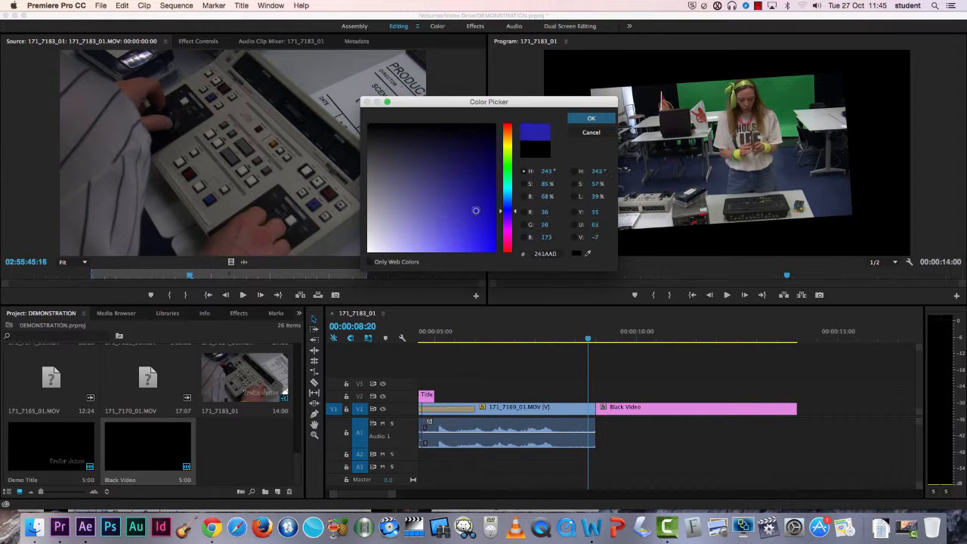
left_click(587, 120)
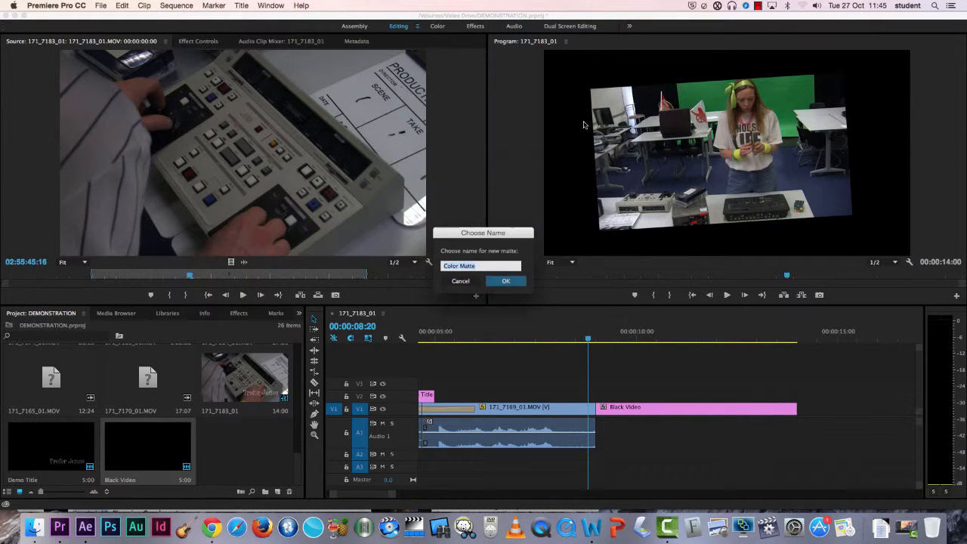
left_click(506, 283)
Step: Place the Color Matte on V1 after the Black Video and scrub the playhead along the sequence
left_click_drag(219, 451, 798, 408)
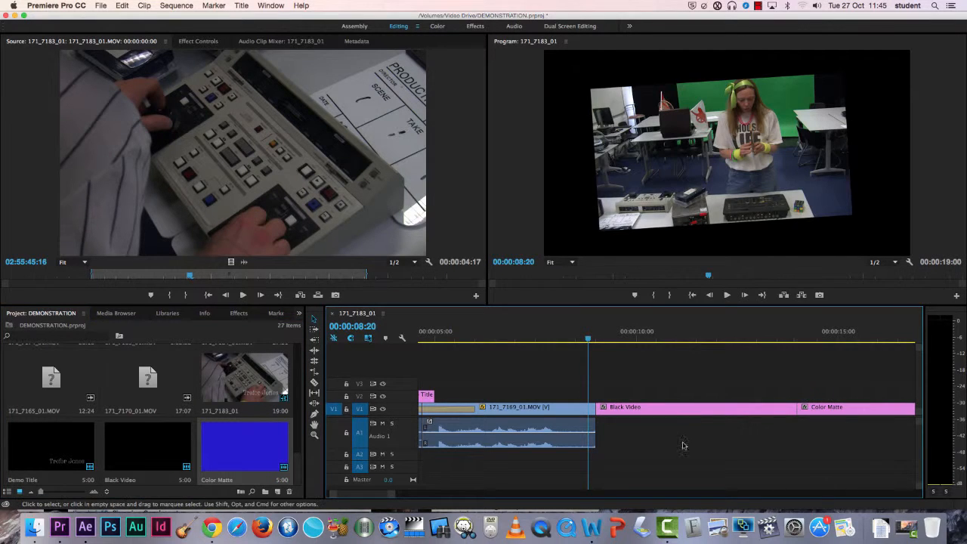
left_click_drag(391, 495, 415, 495)
left_click_drag(677, 338, 786, 339)
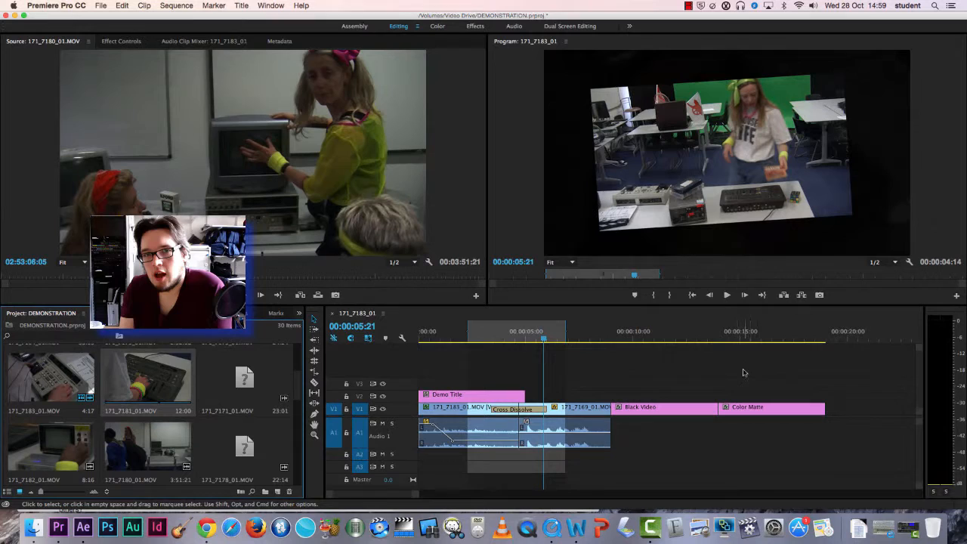
Step: Clear the In and Out points marked on the sequence's time ruler
left_click(744, 372)
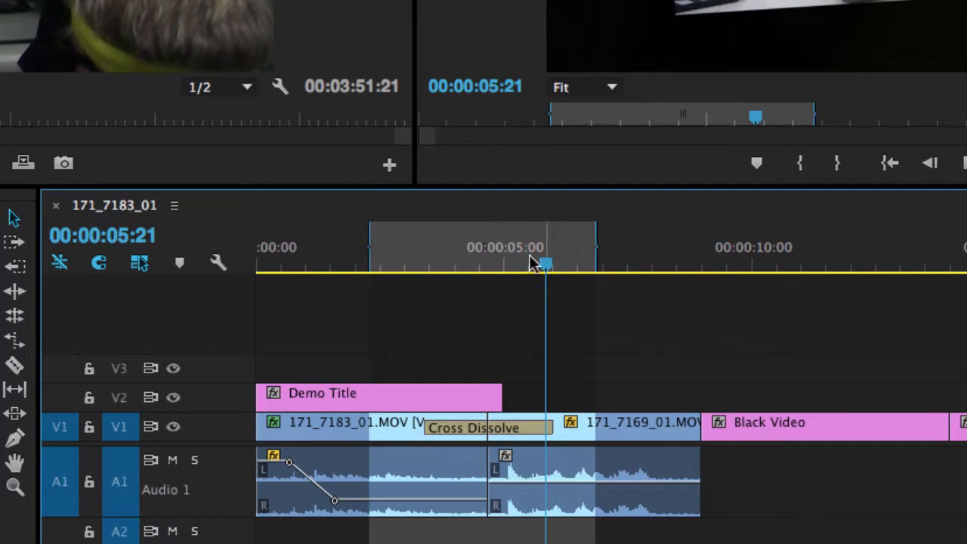
right_click(488, 254)
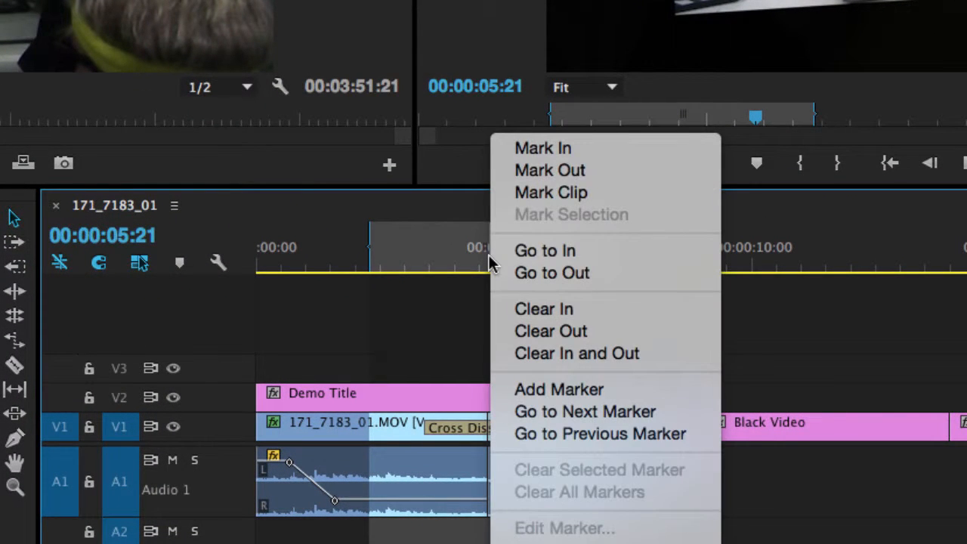
left_click(657, 359)
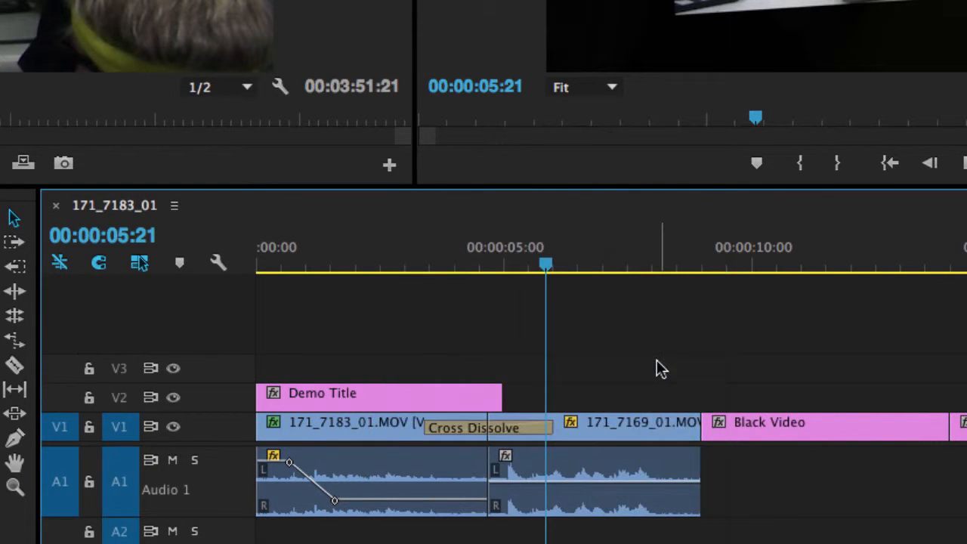